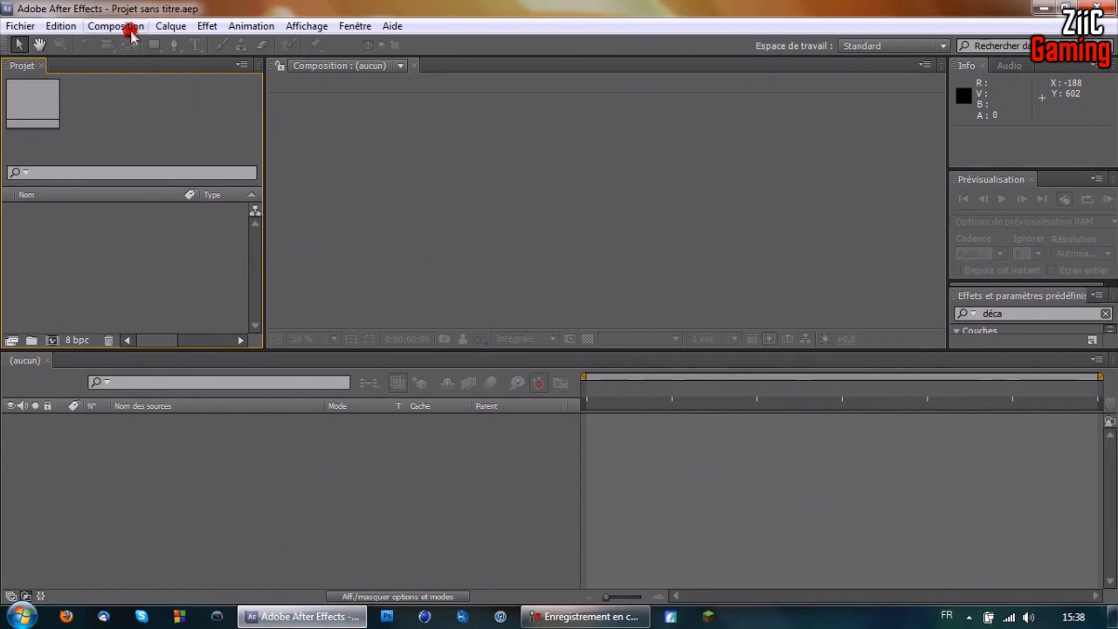
Step: Create a composition with the HDV/HDTV 720 25 preset, 1280 x 720 px, 25 fps and a duration of 0:00:18:12
click(122, 40)
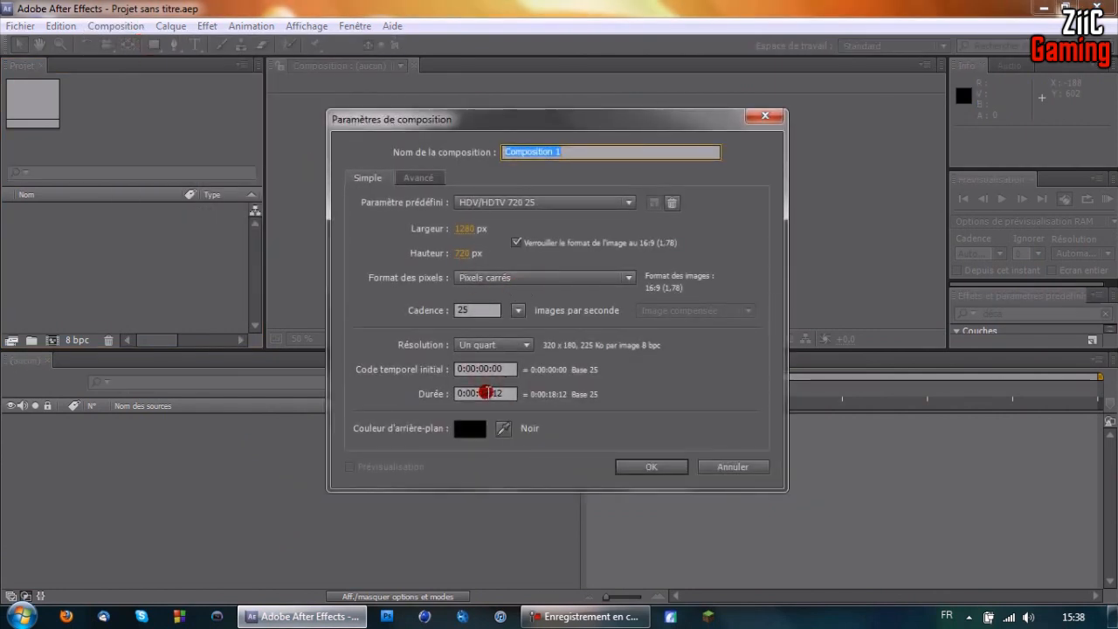
click(648, 465)
Step: Import Cinematique Terminal avec CC.wmv and Cinematique Terminal sans CC.wmv from the desktop into the project
drag(434, 8, 527, 102)
drag(651, 3, 836, 66)
drag(833, 40, 225, 341)
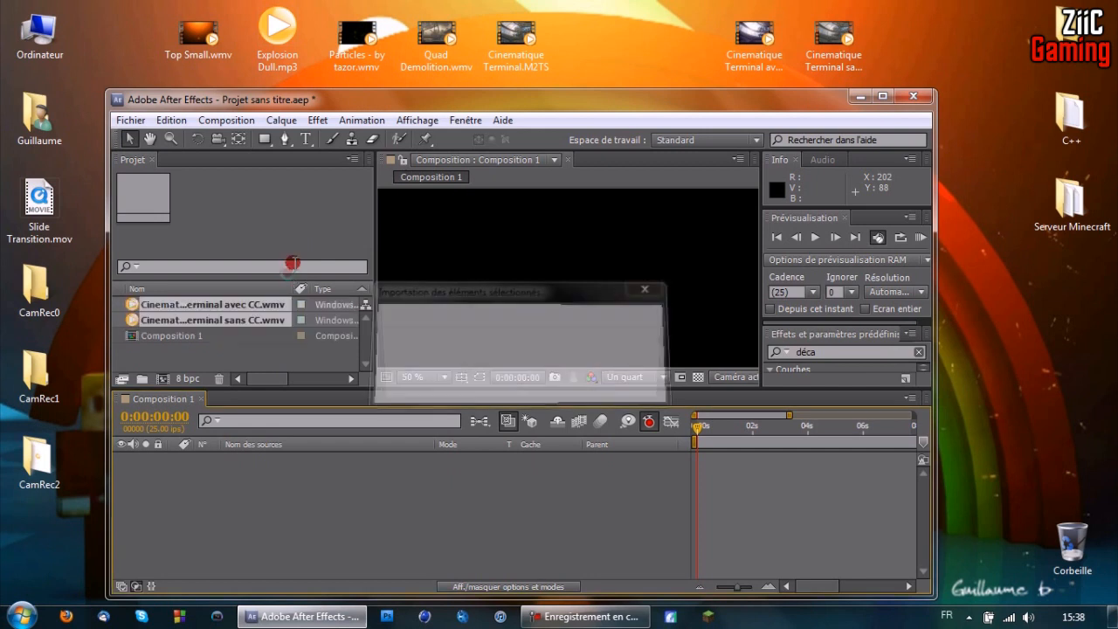
double_click(351, 103)
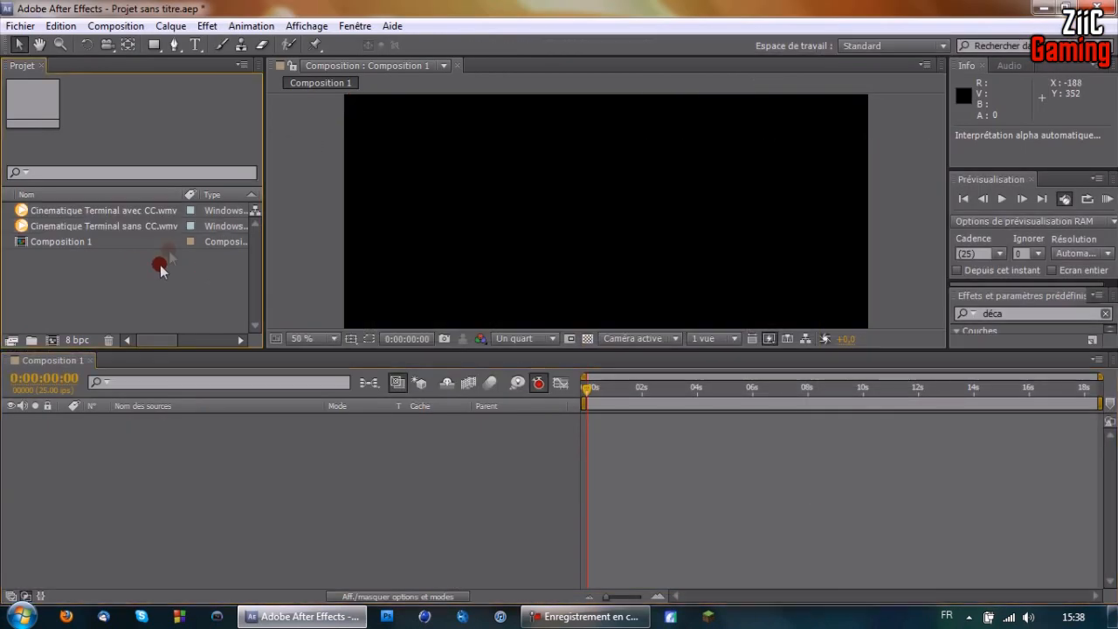
Step: Add both clips to the composition's timeline, with Cinematique Terminal sans CC.wmv above Cinematique Terminal avec CC.wmv
click(128, 244)
drag(144, 227, 212, 424)
click(146, 216)
drag(148, 222, 354, 449)
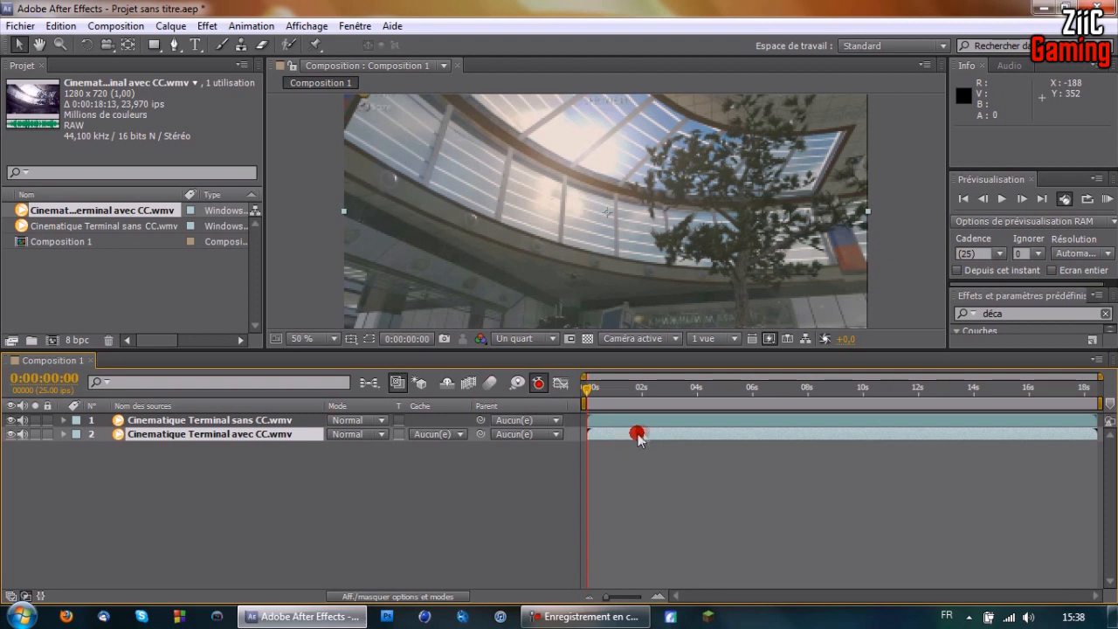
Step: Trim the start of the Cinematique Terminal avec CC.wmv layer to 0:00:09:00
drag(586, 392, 836, 391)
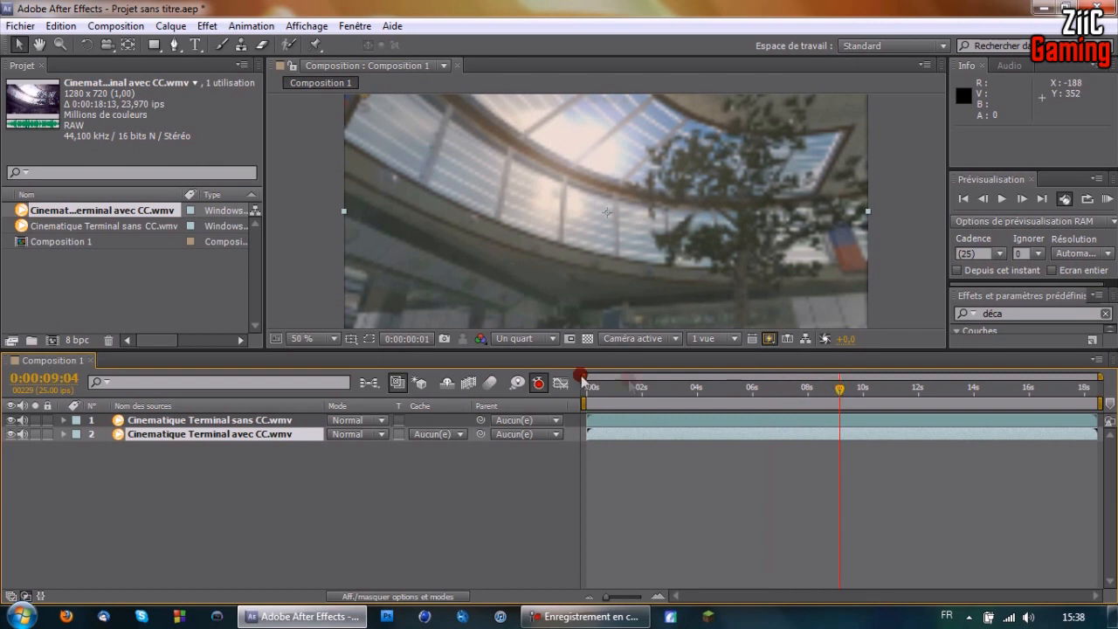
mouse_move(583, 376)
mouse_down()
mouse_move(891, 375)
mouse_move(771, 379)
mouse_move(771, 392)
mouse_move(583, 376)
mouse_up()
drag(590, 439, 910, 439)
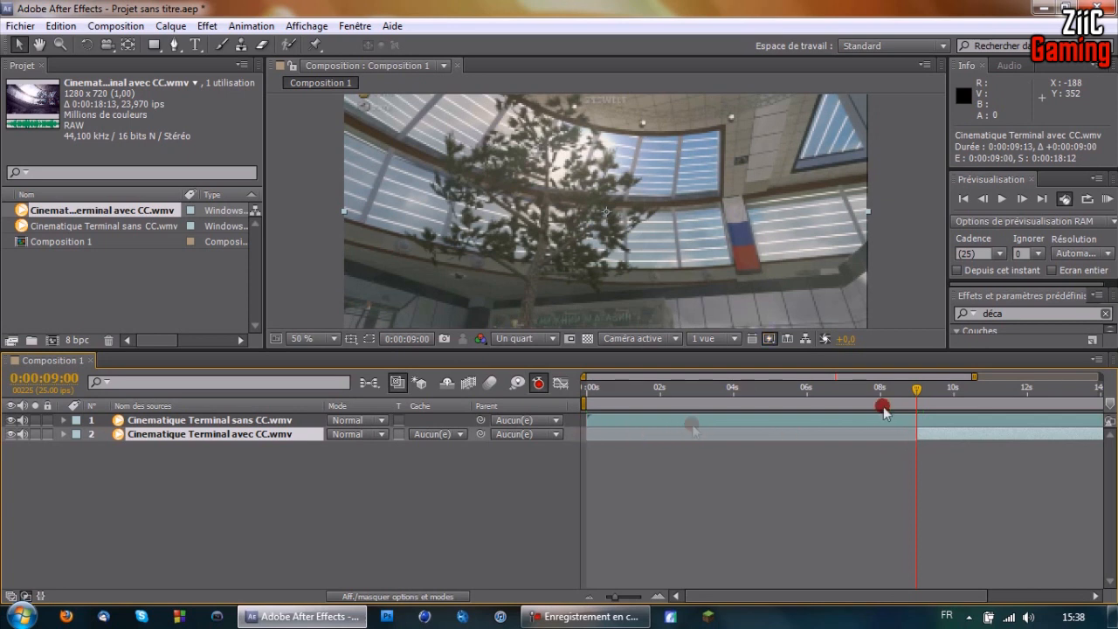
Step: Trim the end of the Cinematique Terminal sans CC.wmv layer to 0:00:10:00
drag(721, 379, 776, 378)
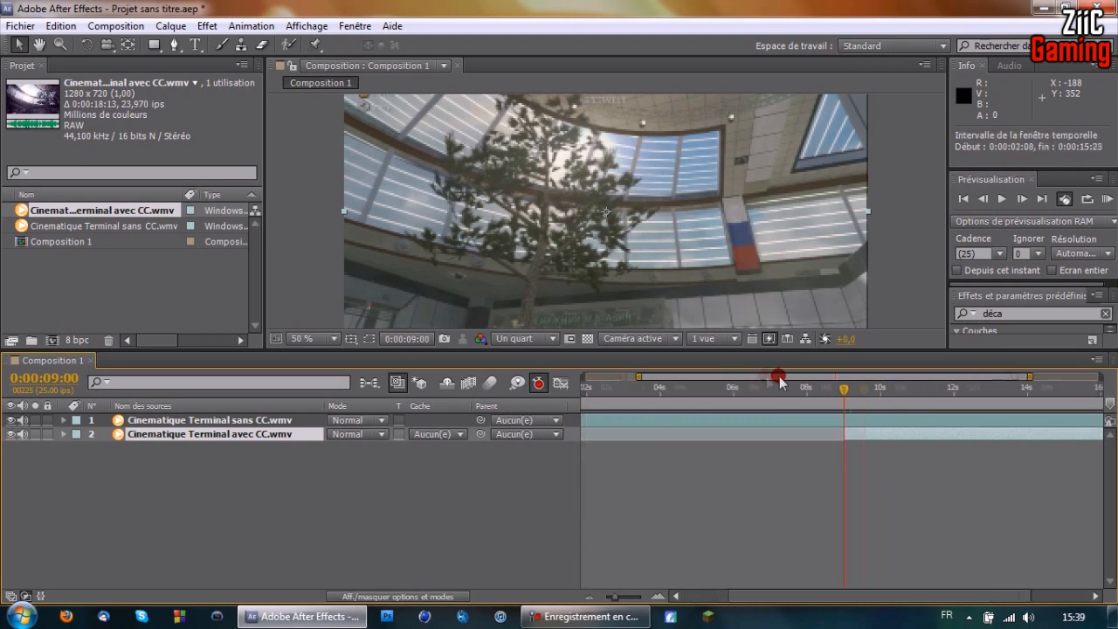
drag(1031, 377, 1099, 377)
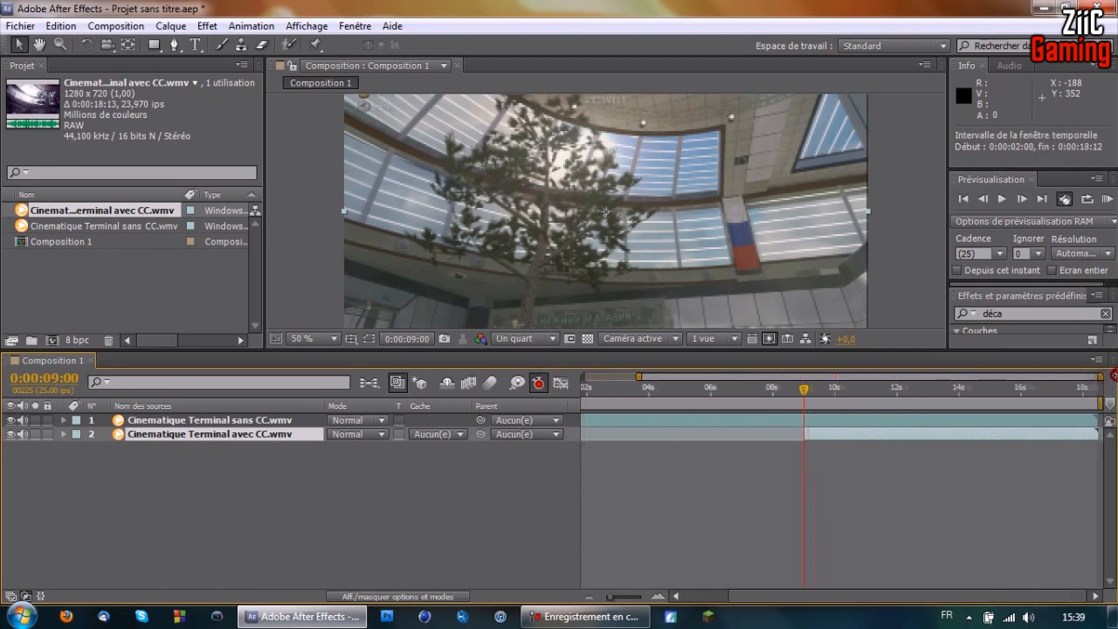
drag(1099, 422, 834, 425)
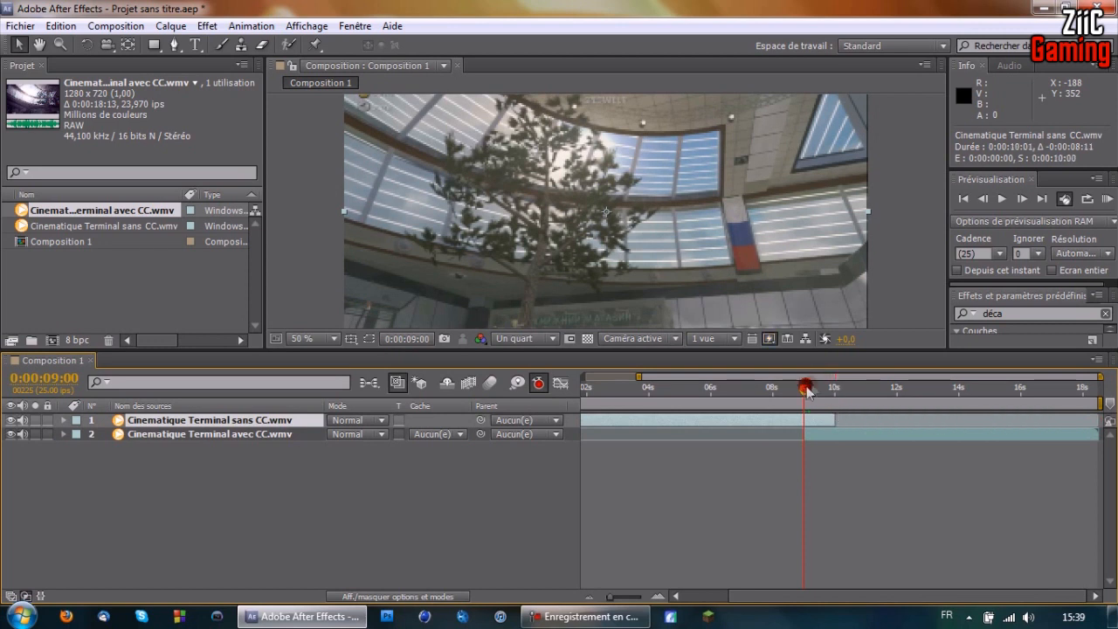
Step: Play back the overlap between the two clips from 0:00:08:20 to check the cut
drag(804, 387, 838, 394)
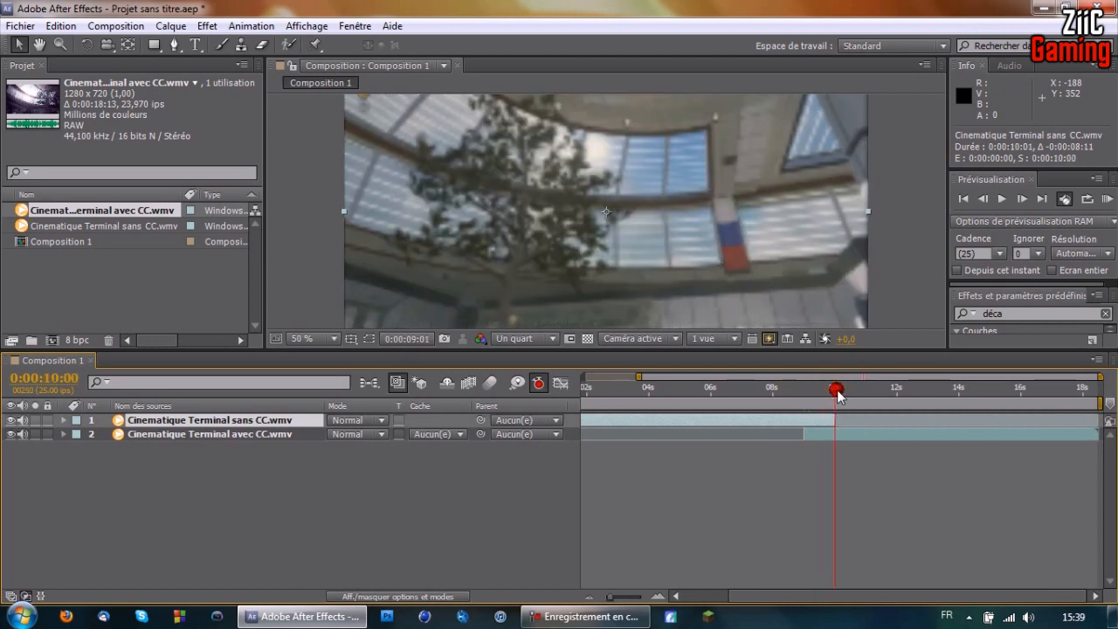
drag(637, 377, 539, 374)
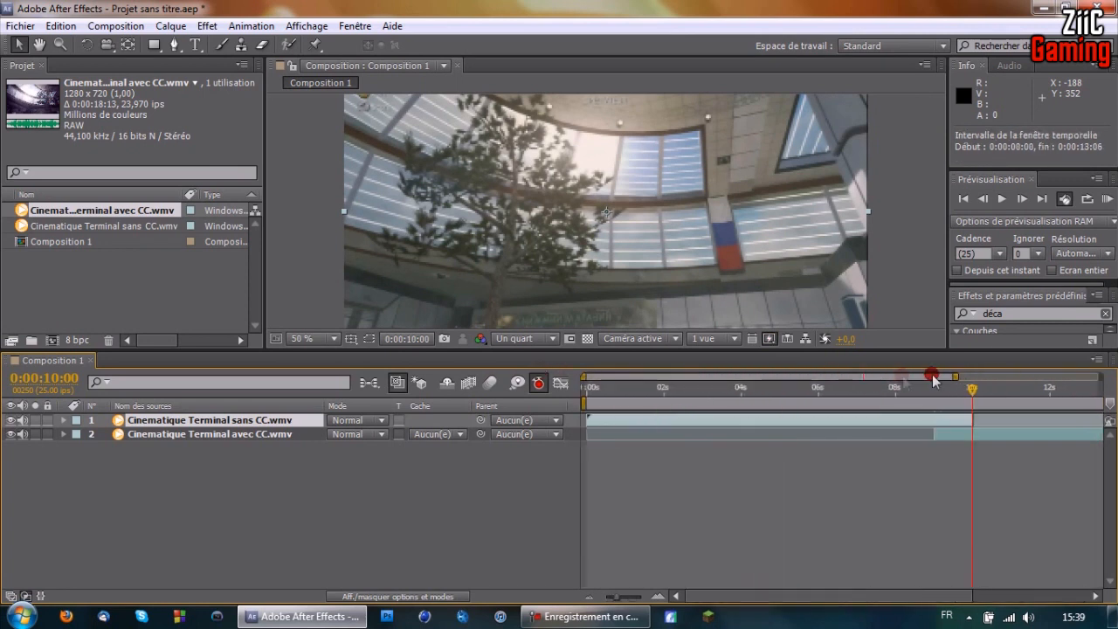
drag(954, 377, 1102, 380)
drag(863, 392, 830, 395)
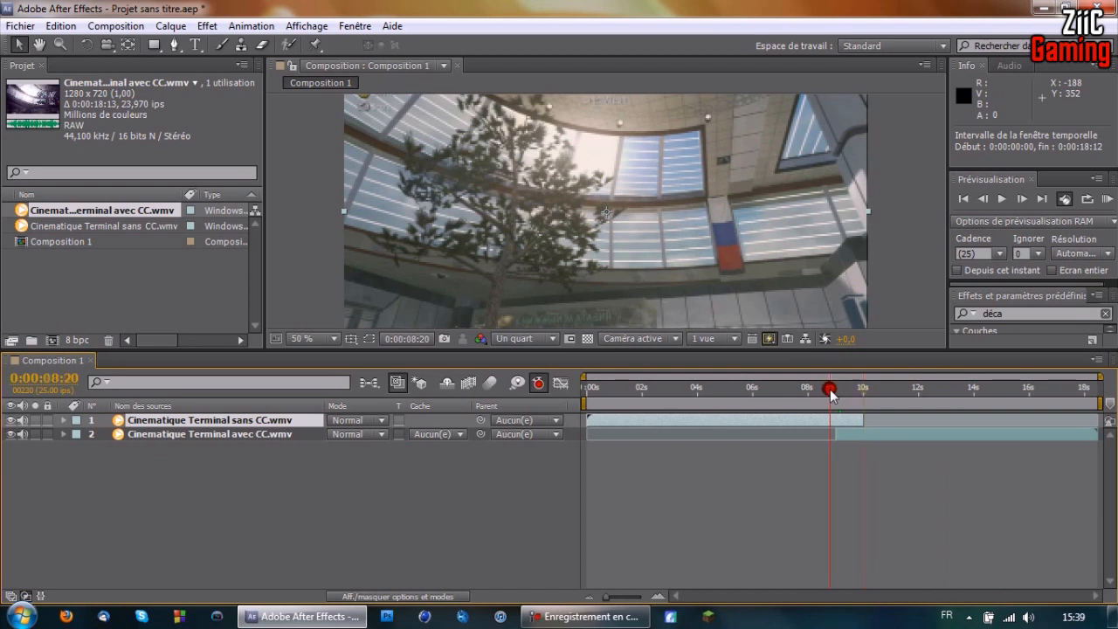
key(space)
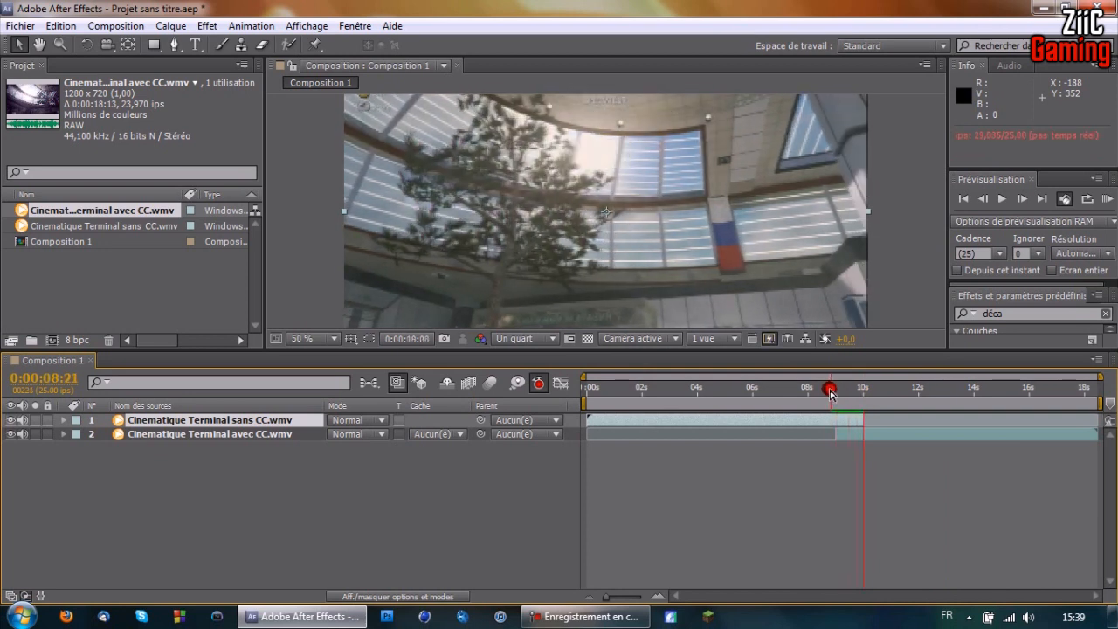
Step: Create an adjustment layer (Calque d'effets) above the two video layers
drag(811, 352, 812, 377)
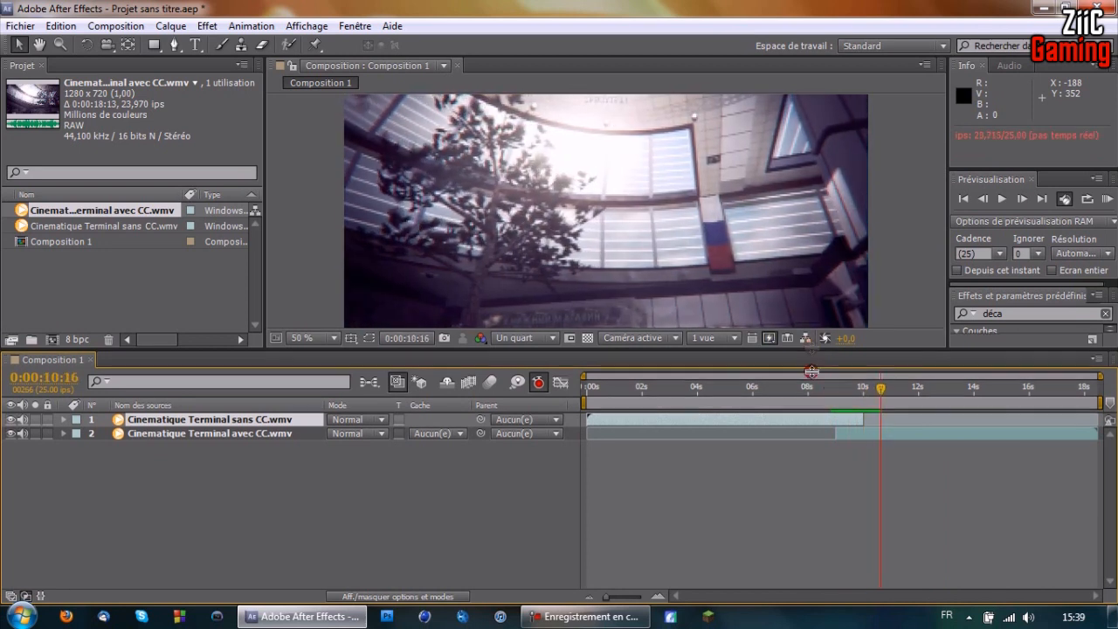
click(170, 25)
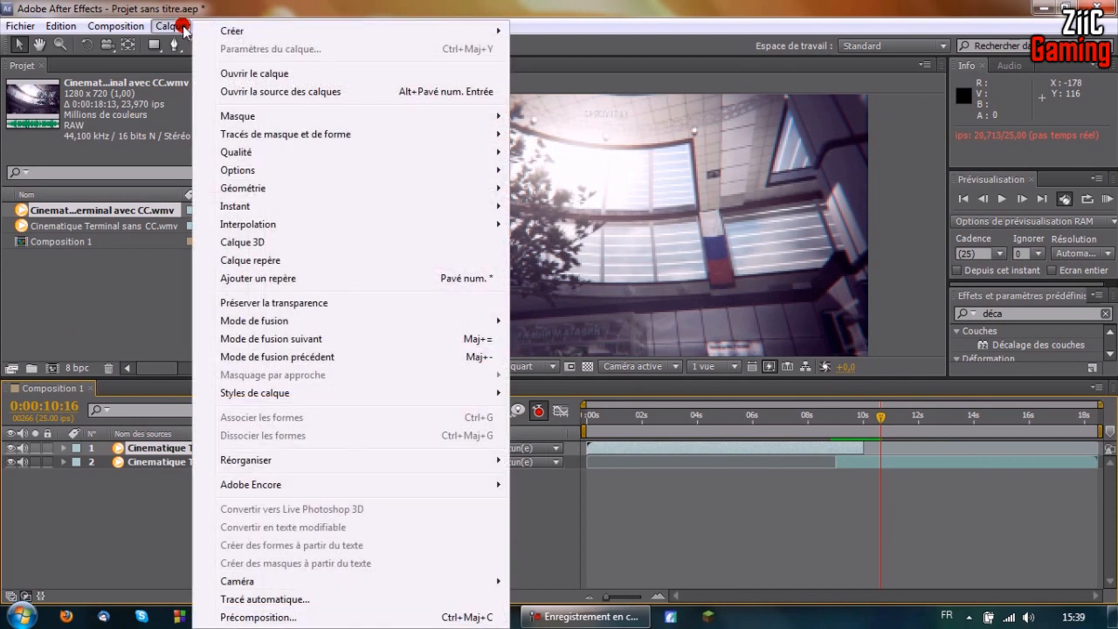
mouse_move(236, 32)
click(578, 139)
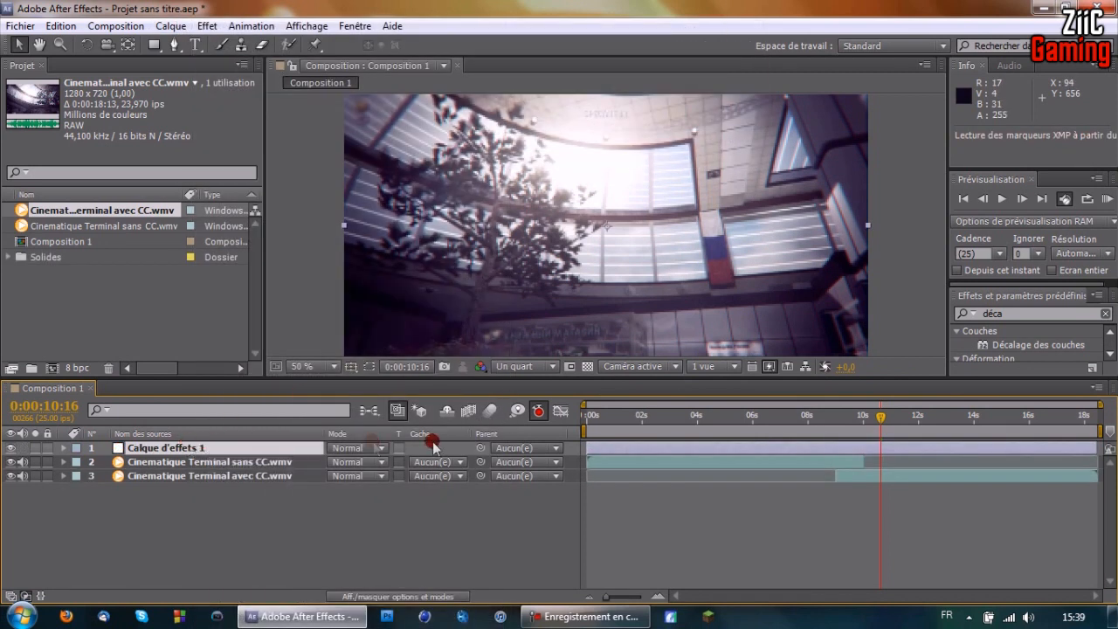
Step: Find the Décalage effect with "déca", apply it to the adjustment layer, and enable keyframing for its Part de l'original at 0:00:09:16
click(1009, 312)
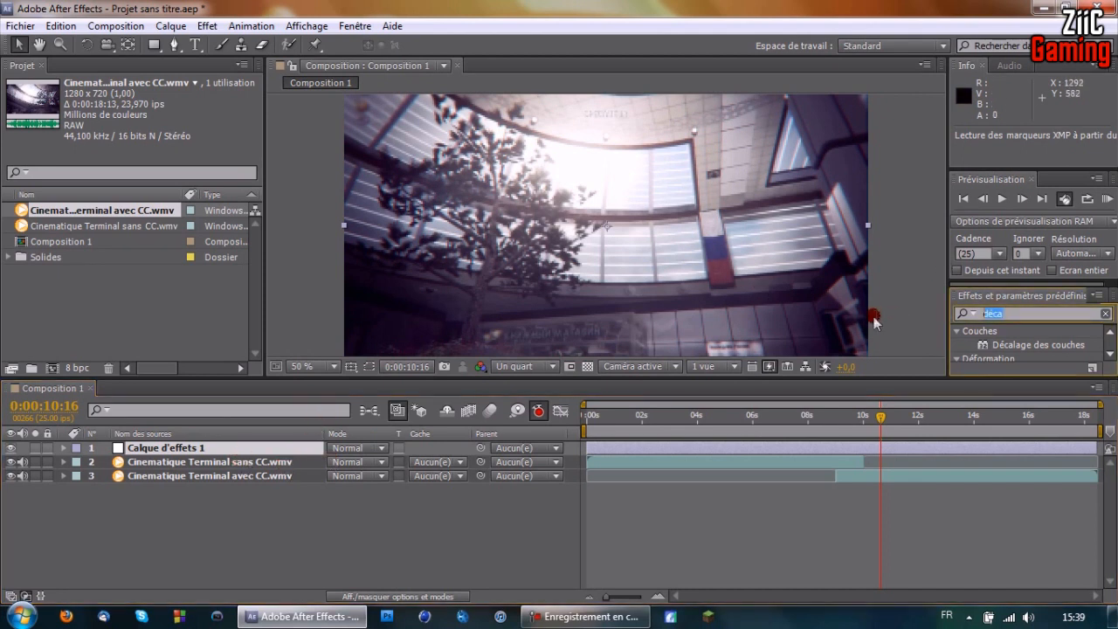
text(déca)
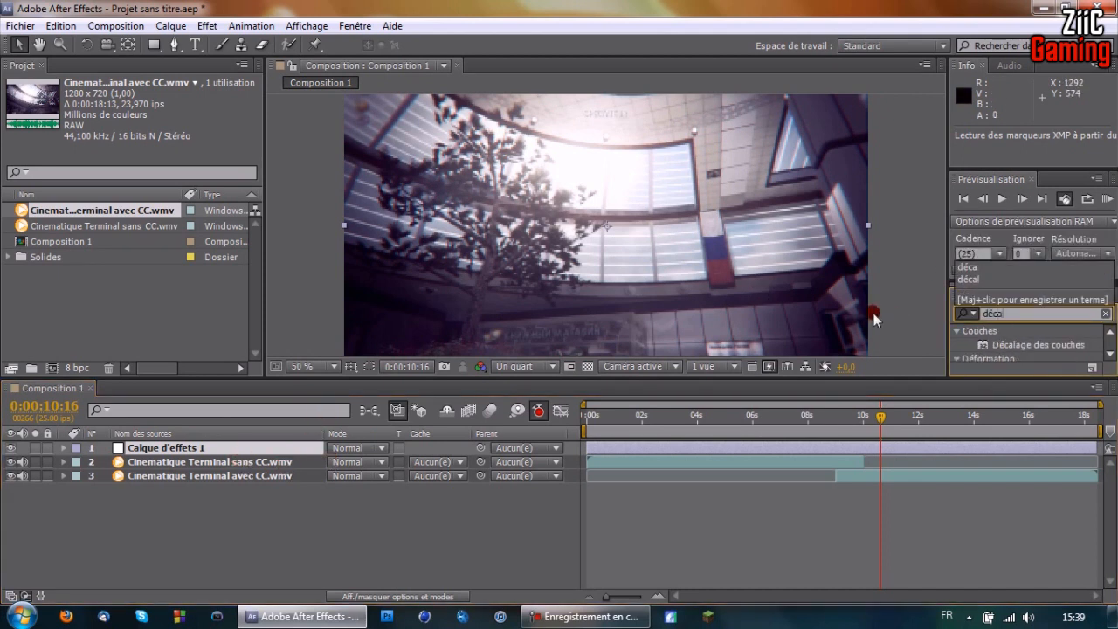
drag(1035, 171, 1026, 123)
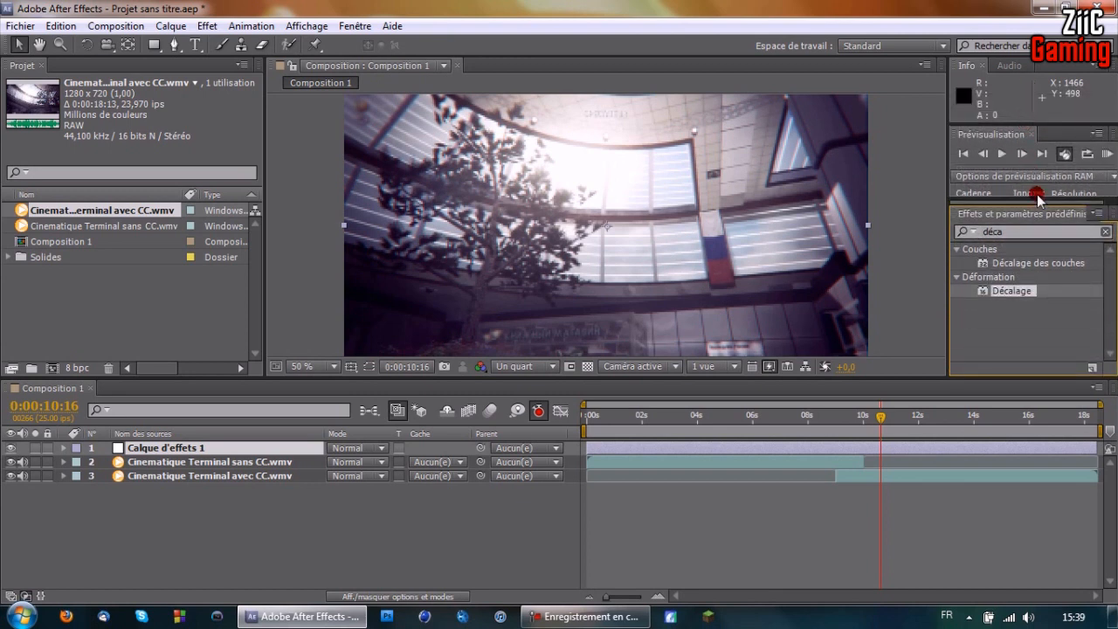
drag(1036, 205, 1036, 193)
click(1013, 277)
drag(1016, 279, 225, 448)
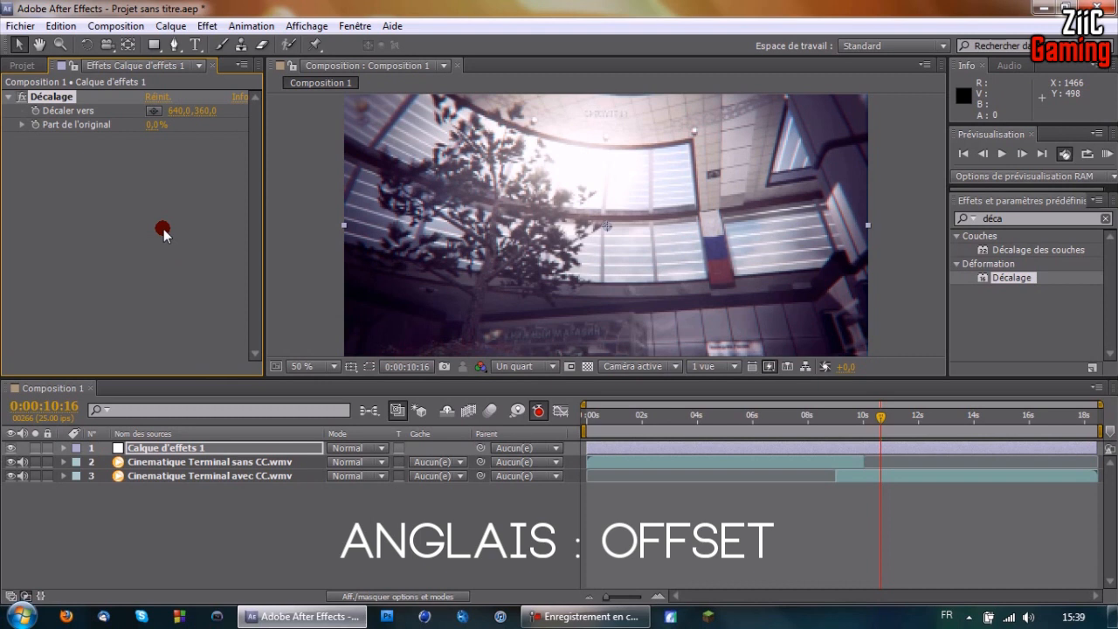
drag(867, 426, 853, 425)
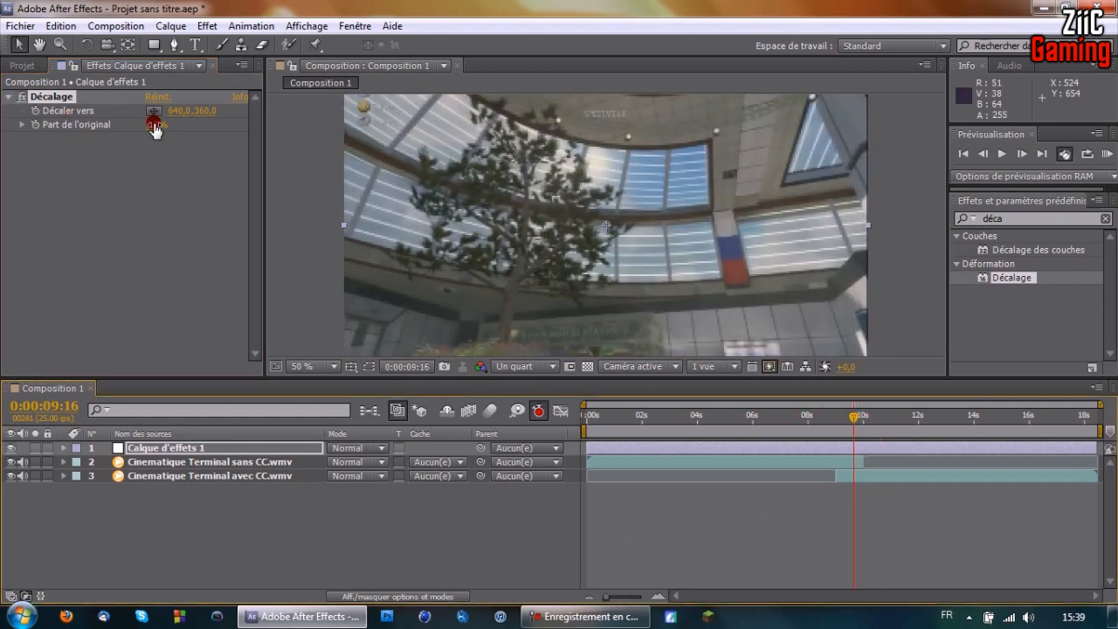
drag(156, 124, 104, 133)
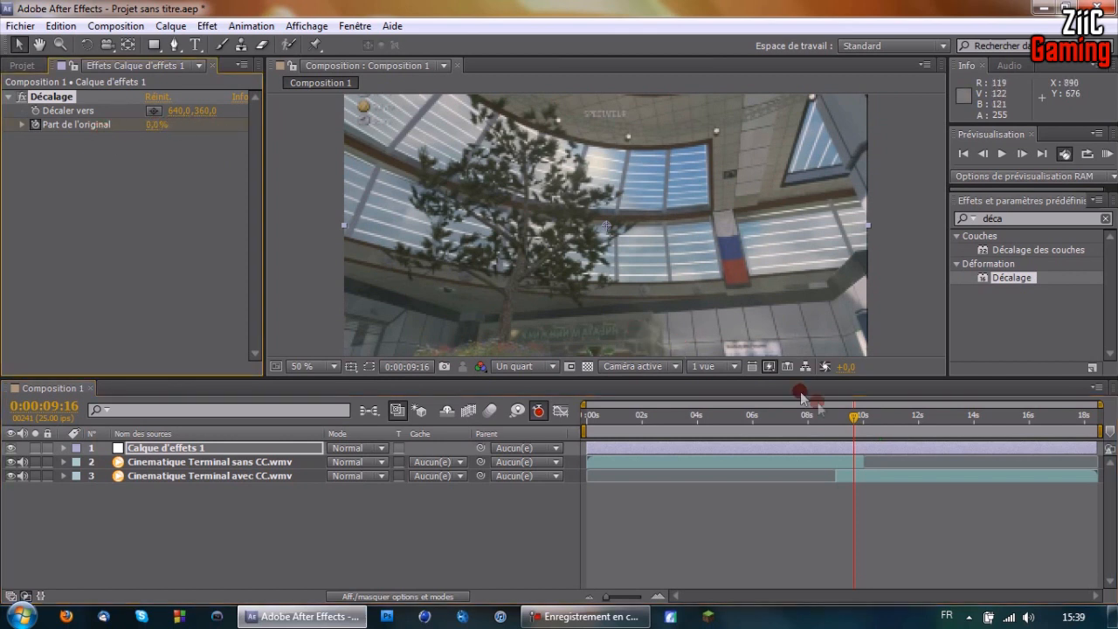
Step: Set the current time to 0:00:08:24 and reveal the opacity of the Cinematique Terminal sans CC.wmv layer
click(849, 421)
drag(837, 420, 834, 420)
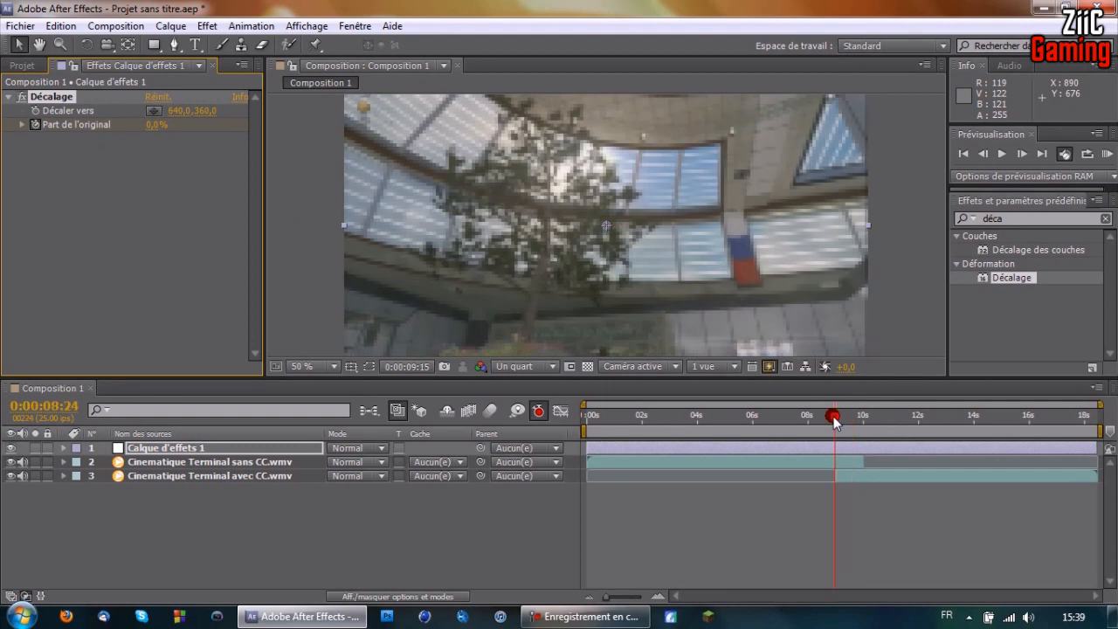
click(253, 461)
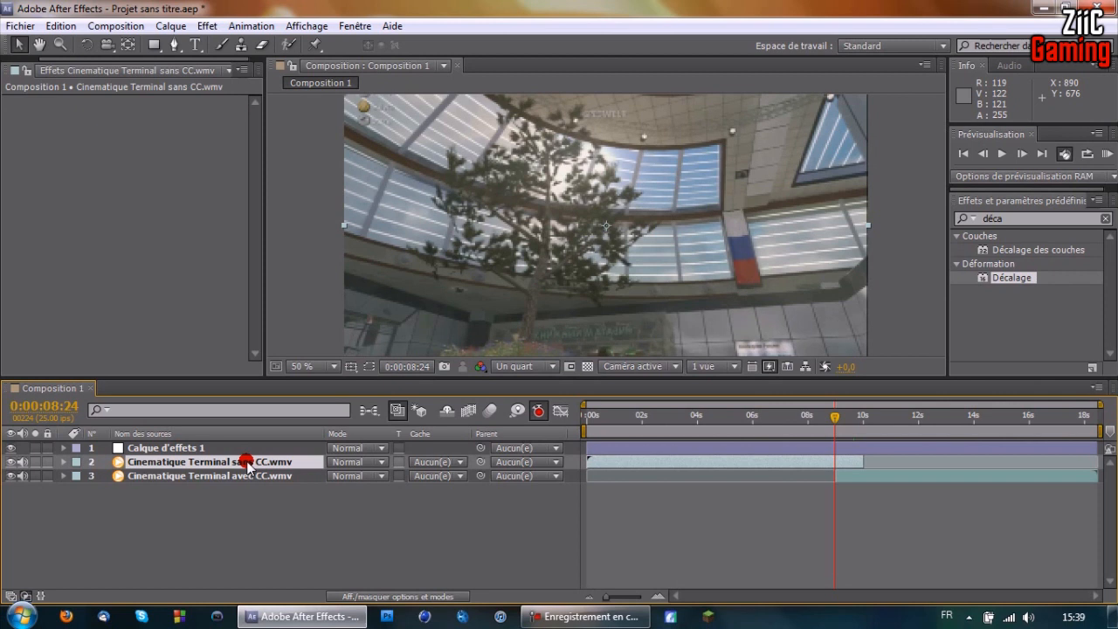
click(224, 446)
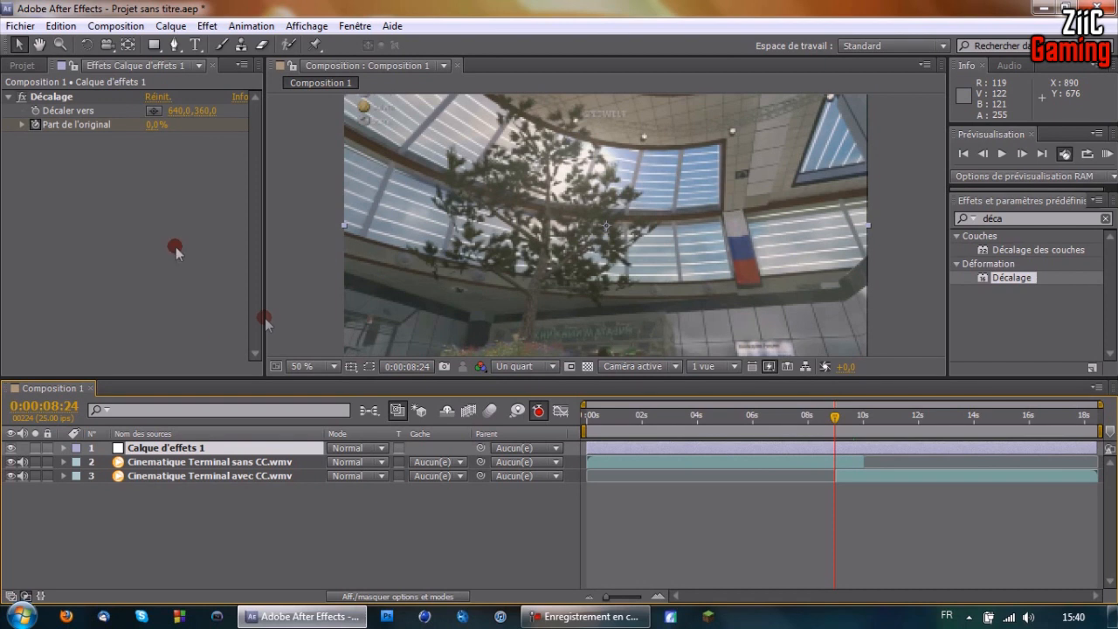
click(222, 461)
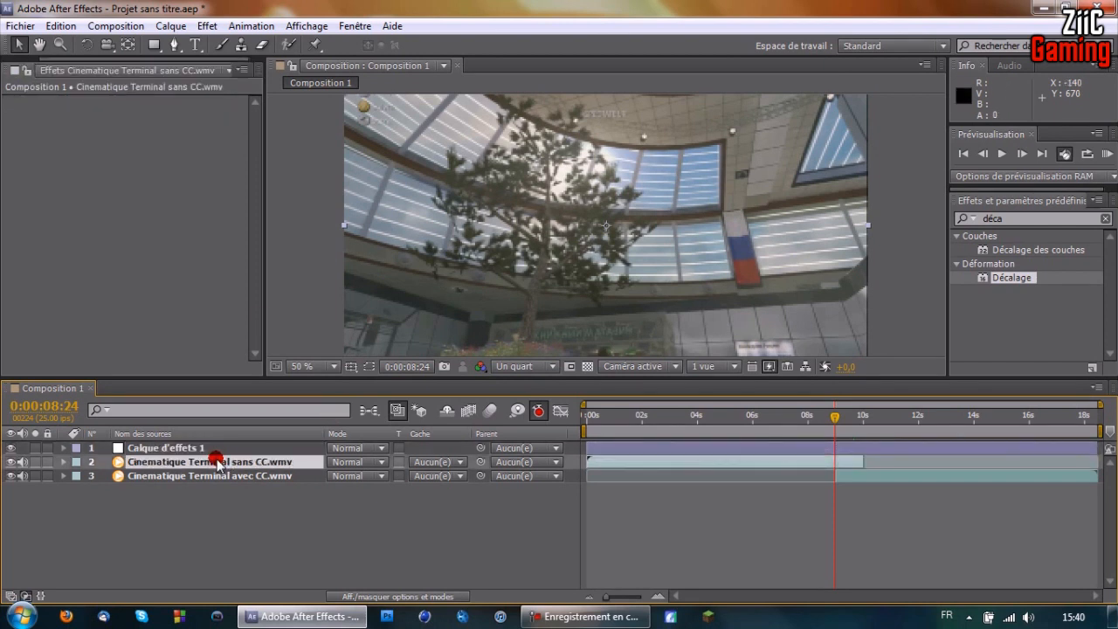
key(t)
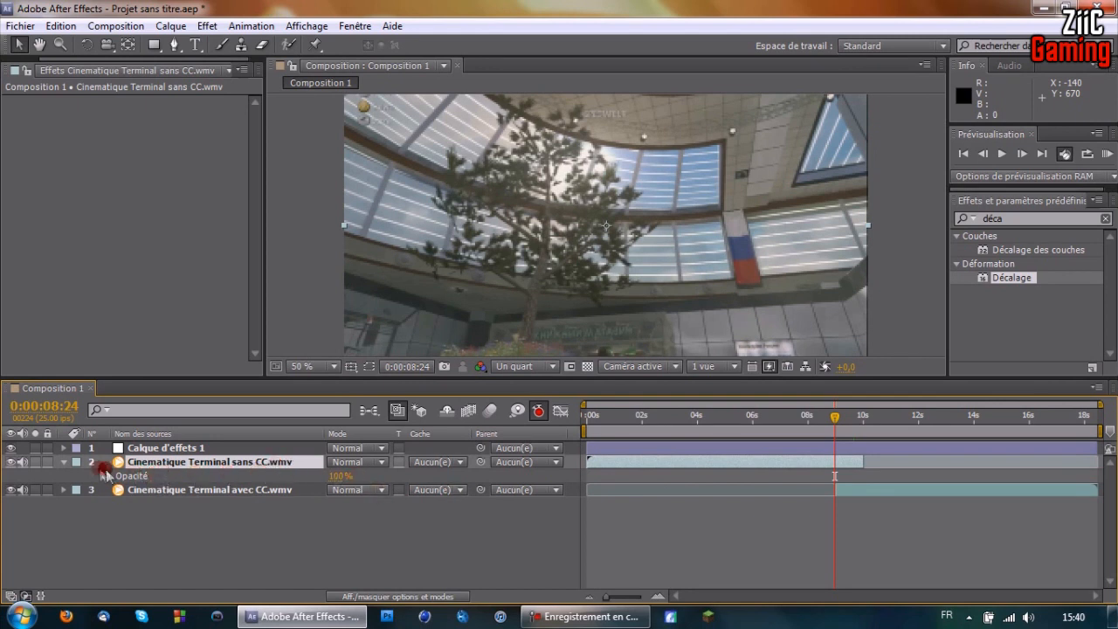
Step: Examine the full set of Transformer properties of the Cinematique Terminal sans CC.wmv layer, including its opacity
click(63, 461)
click(63, 461)
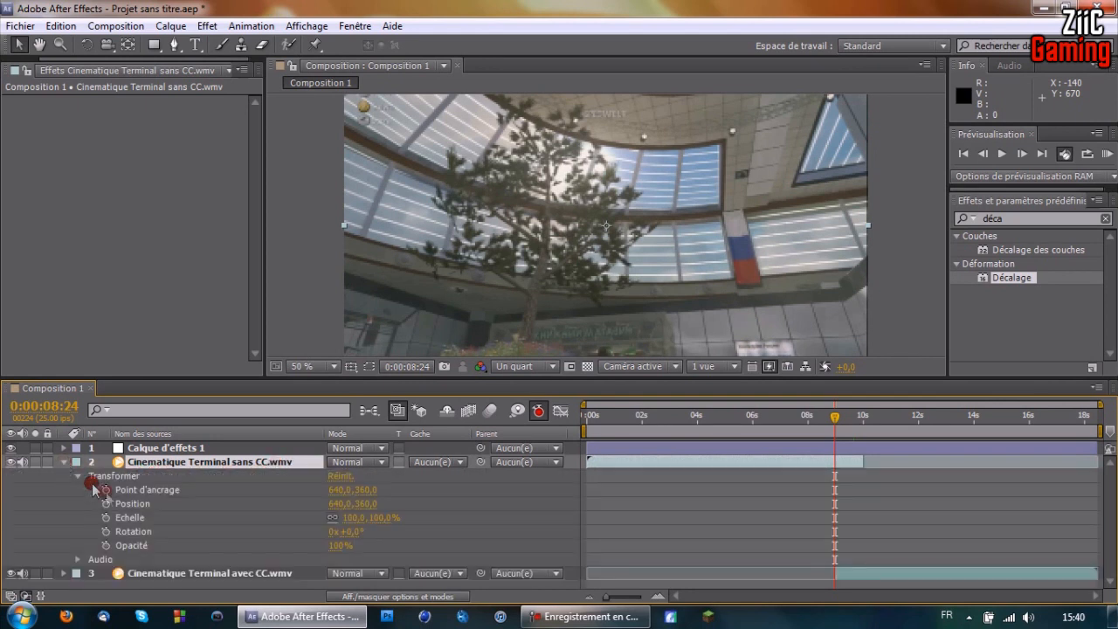
click(76, 475)
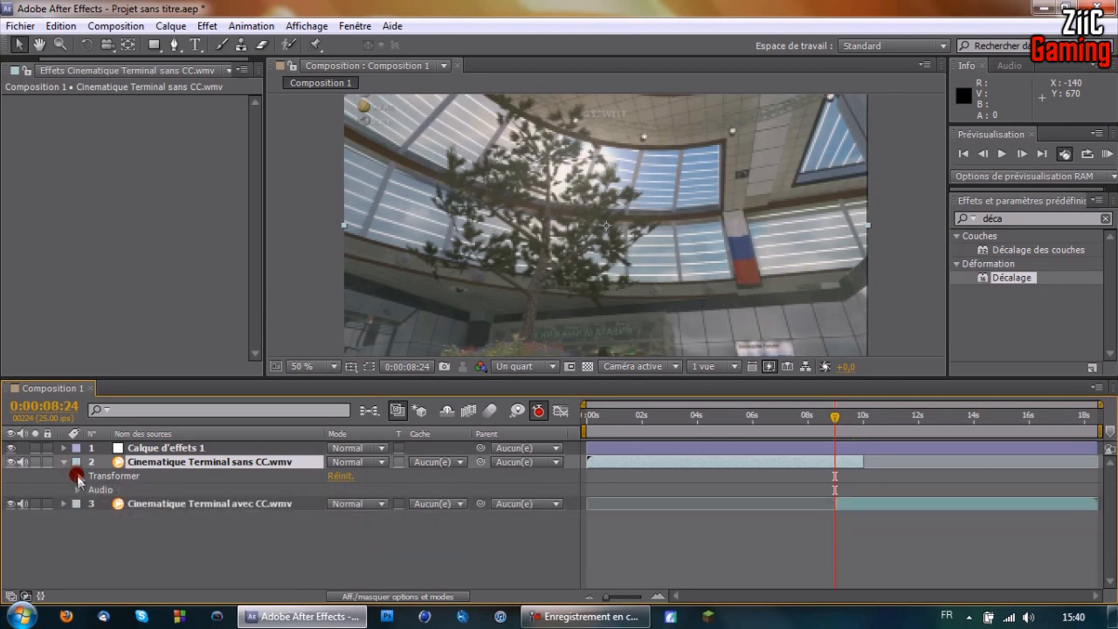
click(77, 476)
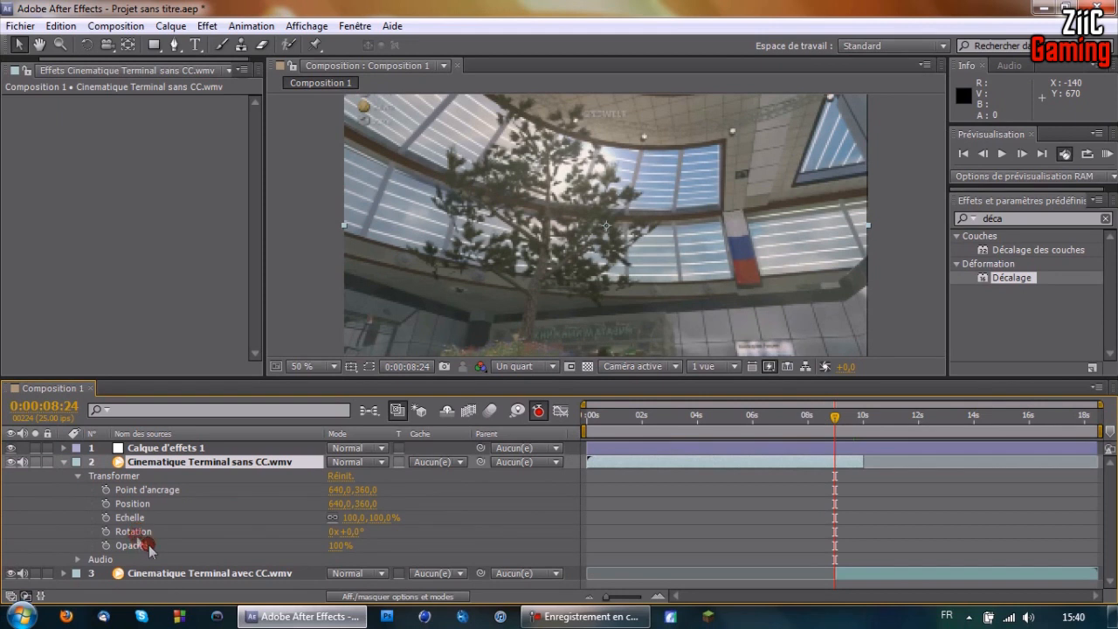
click(64, 461)
Step: Keyframe the Cinematique Terminal sans CC.wmv layer's opacity from 100% at 0:00:08:24 to 0% at 0:00:10:00 and preview the fade
key(t)
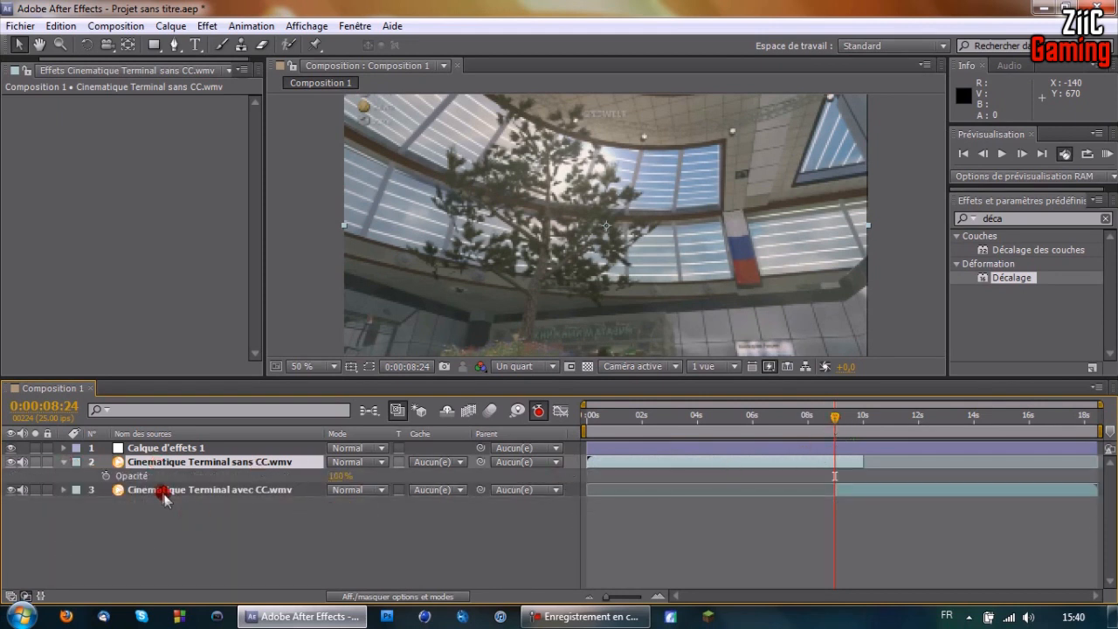
click(105, 477)
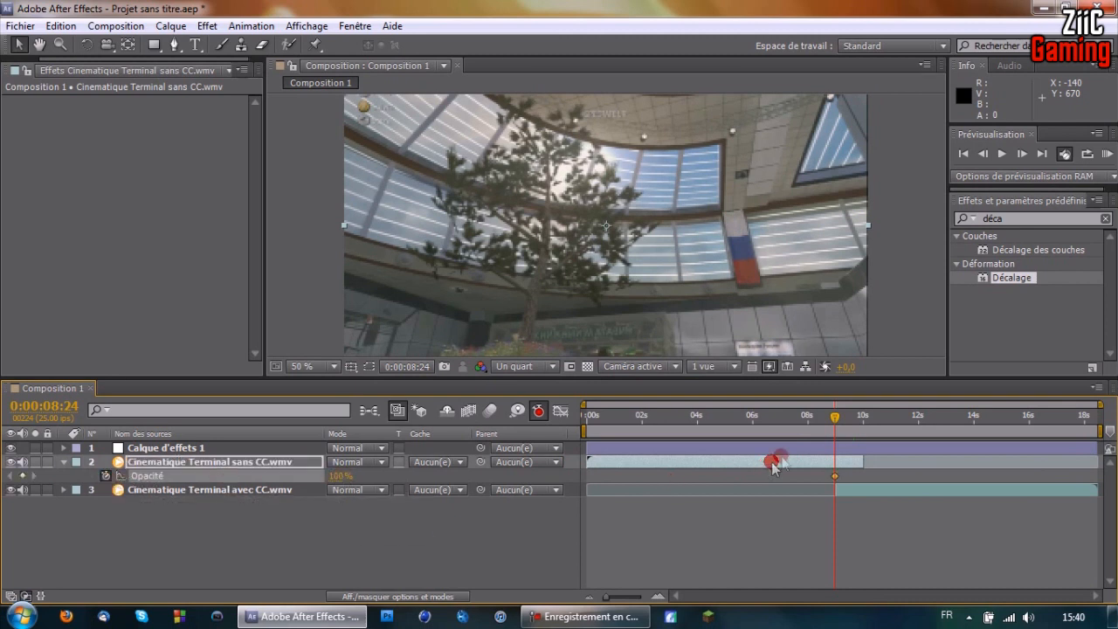
drag(835, 417, 864, 423)
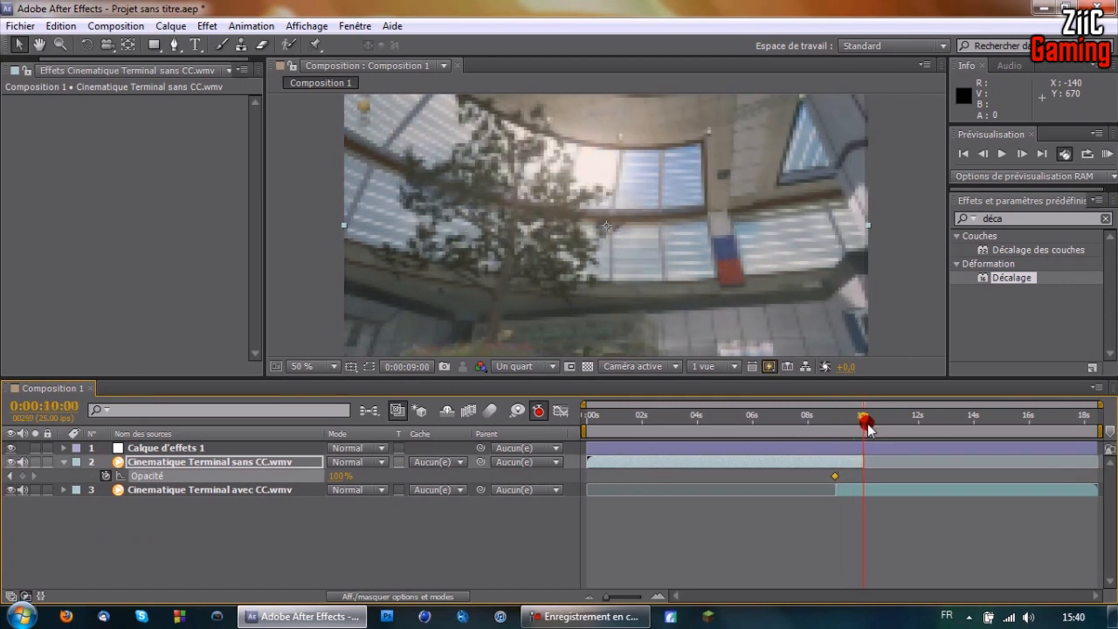
drag(378, 483, 673, 486)
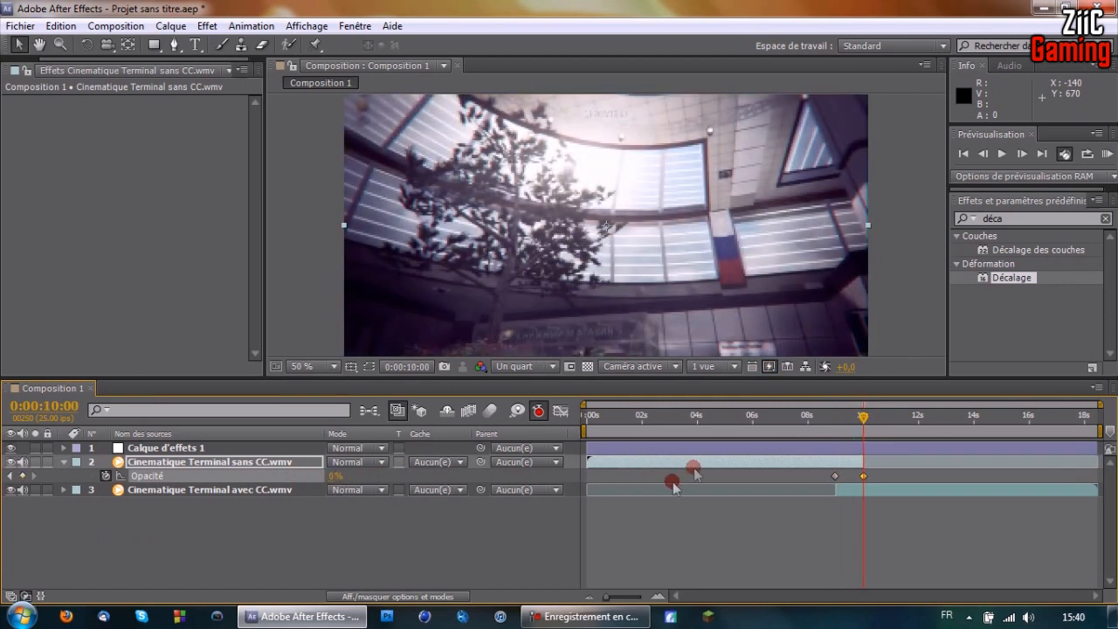
drag(812, 428, 825, 419)
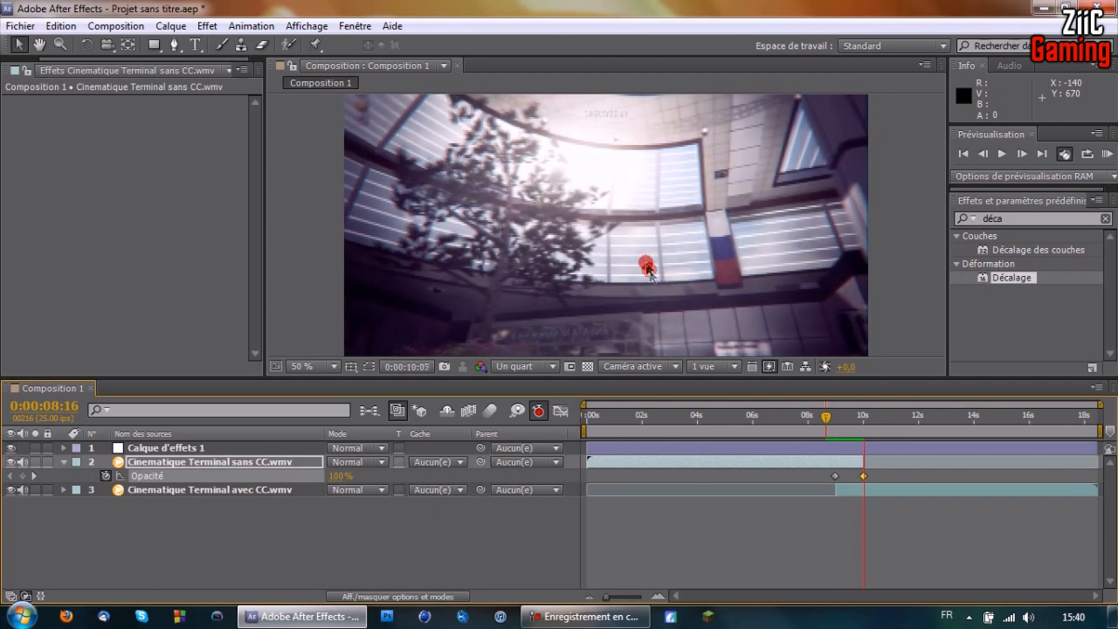
Step: Collapse the Cinematique Terminal sans CC.wmv layer's properties and select Calque d'effets 1 with the current time at 0:00:09:05
click(830, 417)
drag(829, 416, 836, 420)
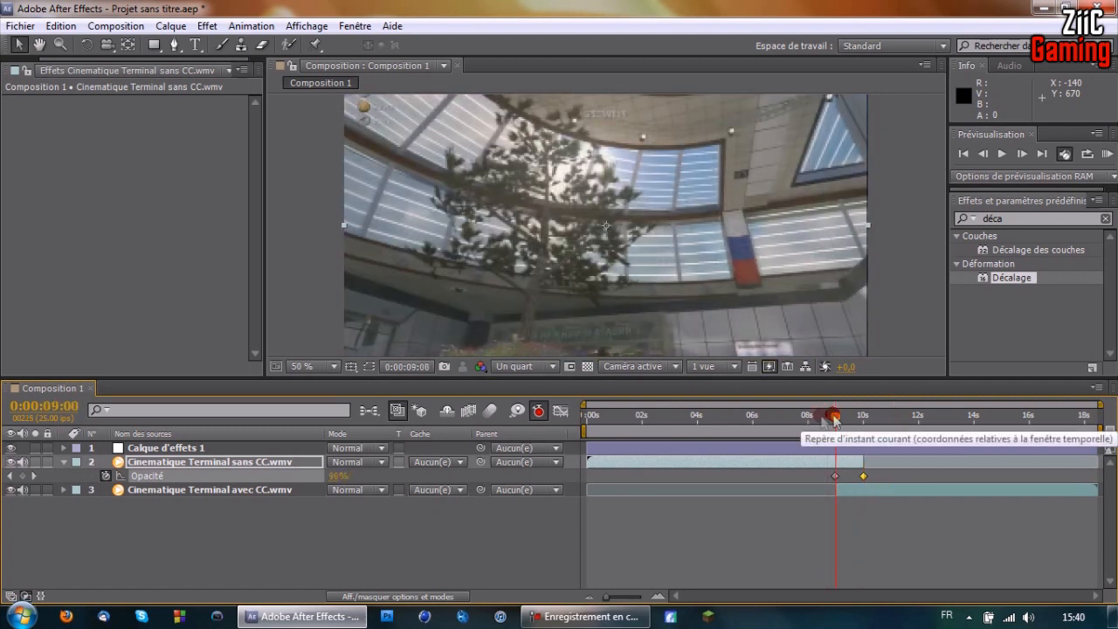
click(62, 462)
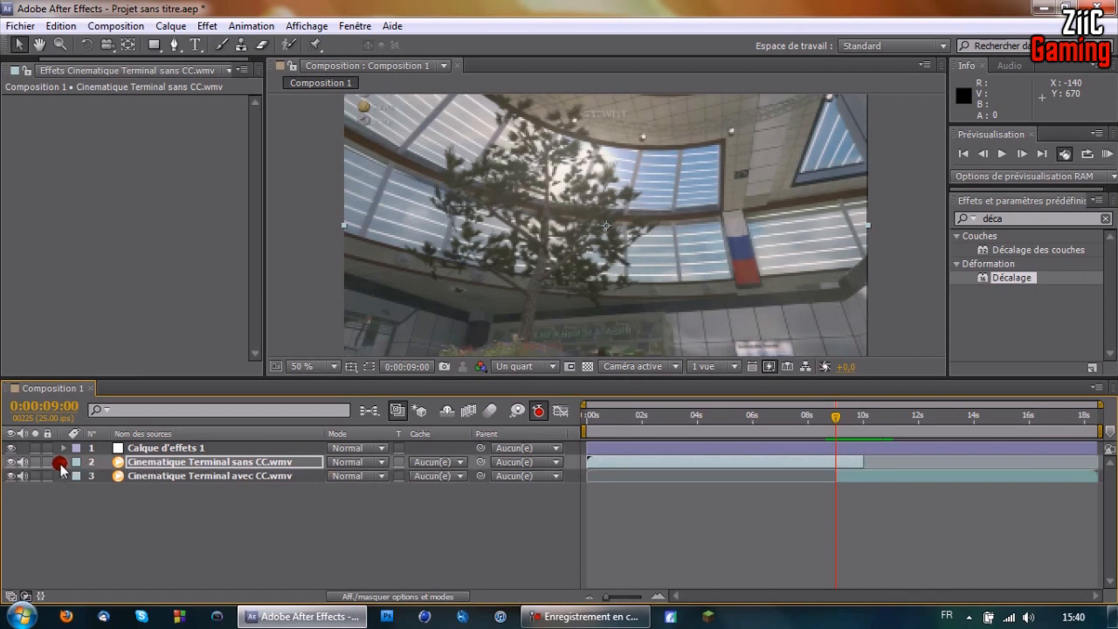
drag(834, 419, 841, 416)
click(148, 448)
Step: Try shifting the vertical Décaler vers value of the Décalage effect, then restore it to 360
click(178, 155)
click(256, 141)
click(200, 115)
drag(203, 111, 253, 131)
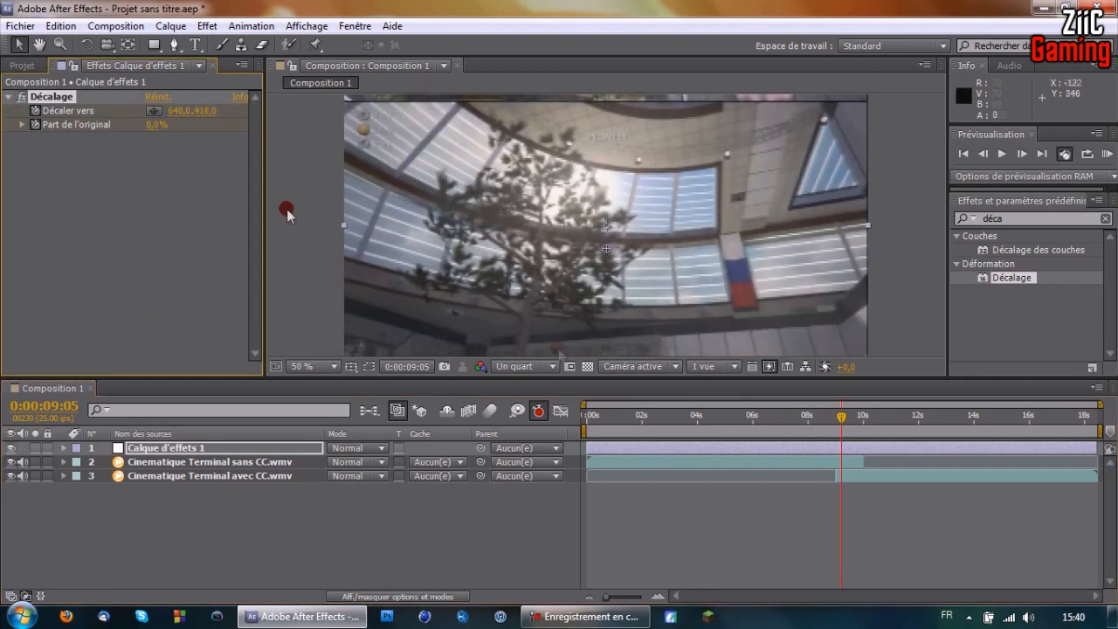
click(207, 113)
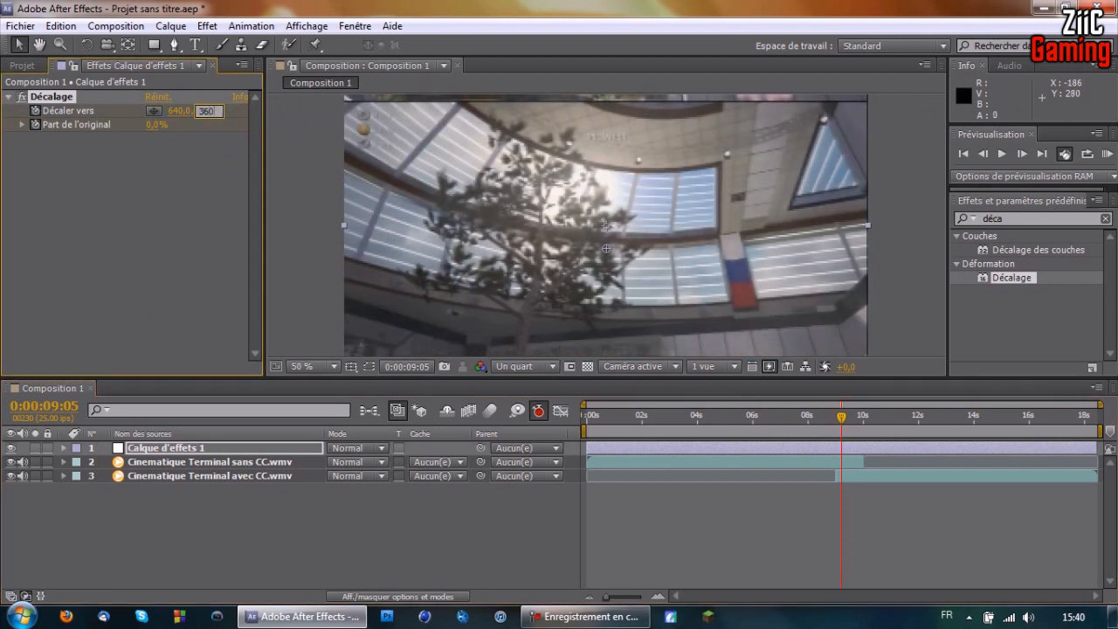
text(360)
key(Return)
Step: Disable keyframing for Part de l'original and start the Décaler vers keyframes at 0:00:08:24
click(841, 404)
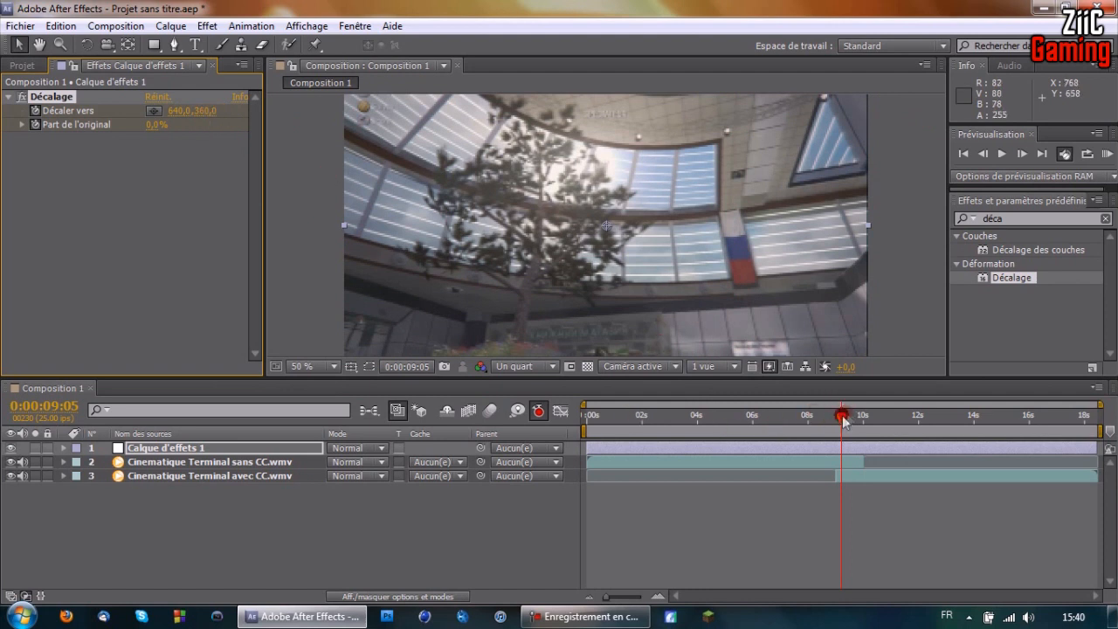
drag(844, 421, 835, 415)
click(248, 164)
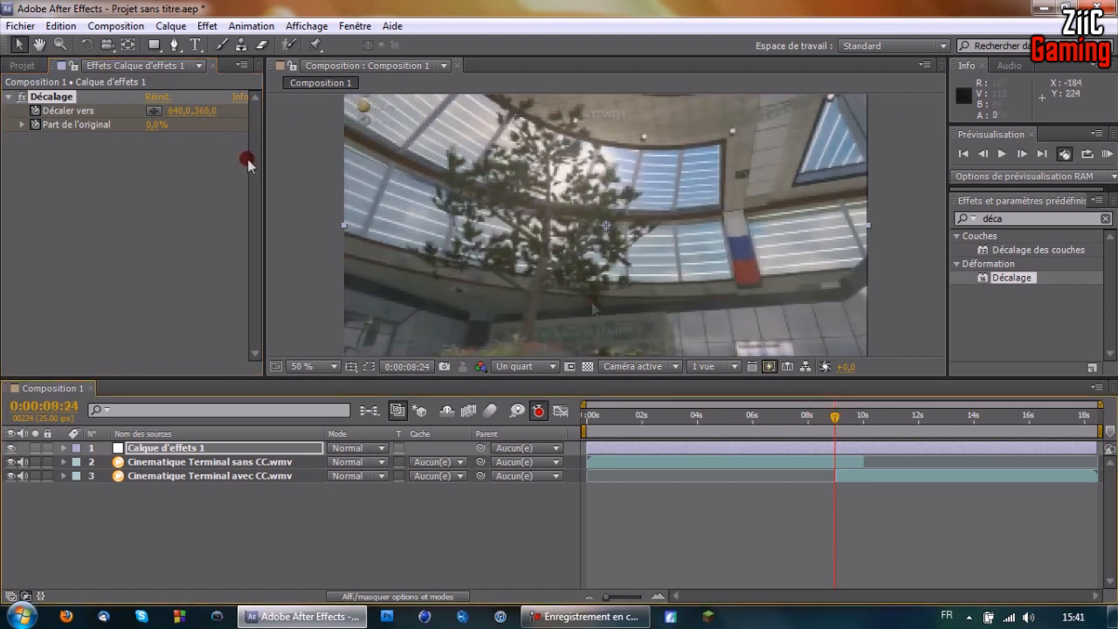
click(35, 126)
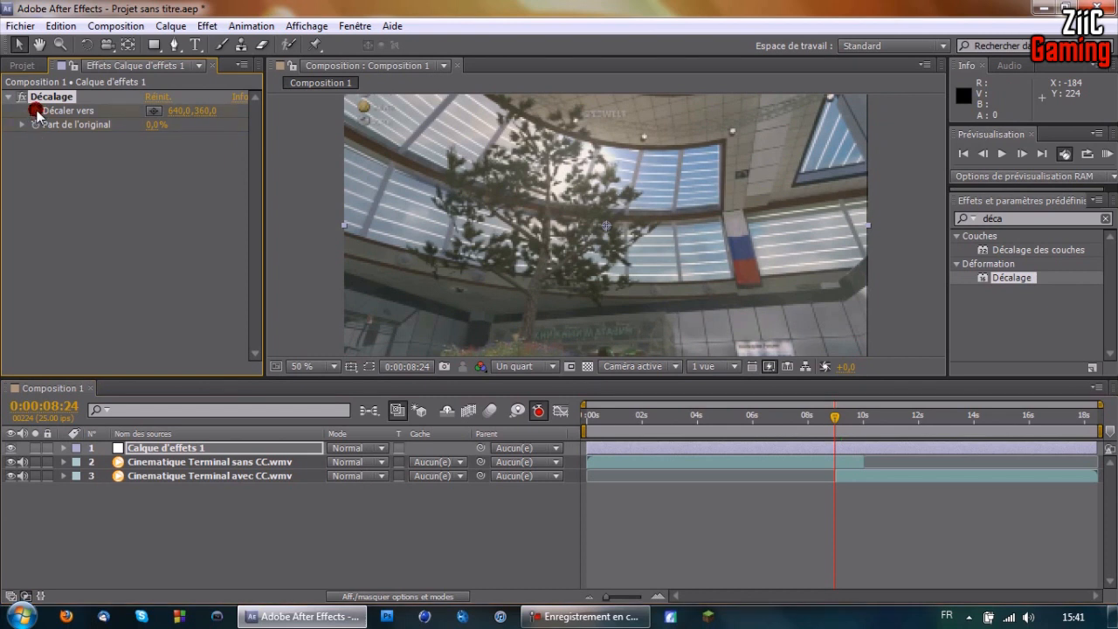
Step: At 0:00:10:01, keyframe the vertical Décaler vers value, trying 360*10 before entering 360*11
drag(836, 411, 861, 419)
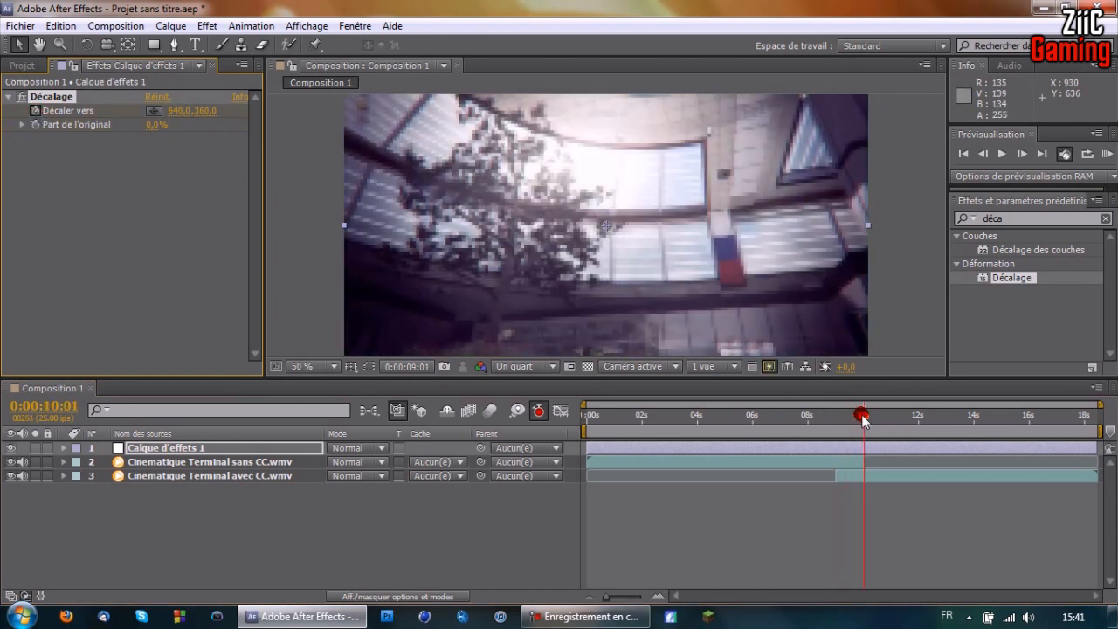
click(210, 95)
click(205, 111)
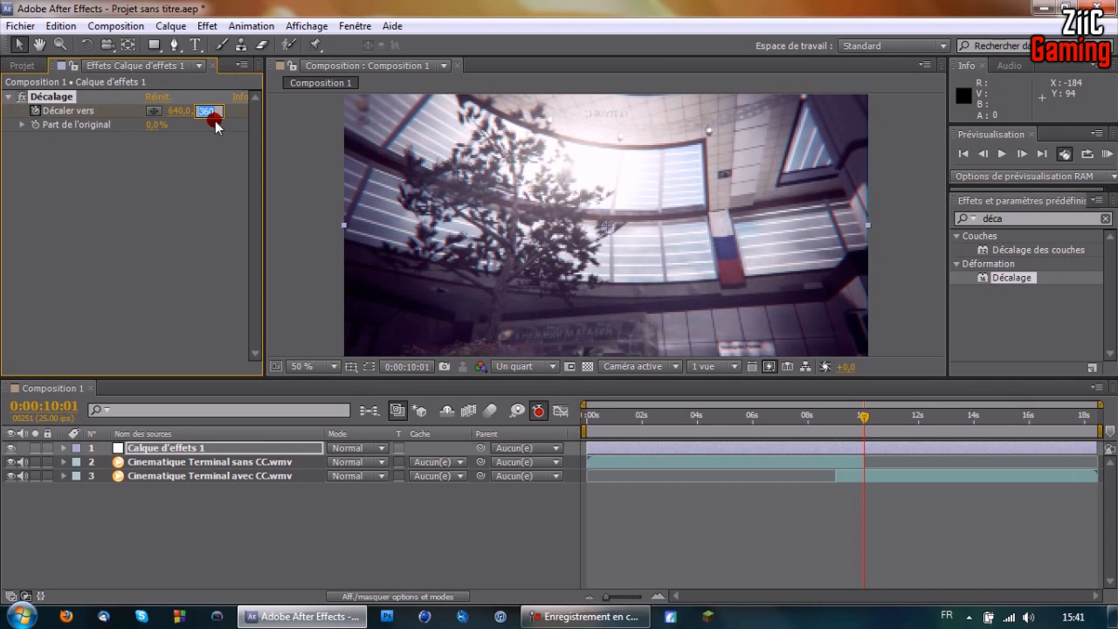
text(360)
text(*10)
key(Return)
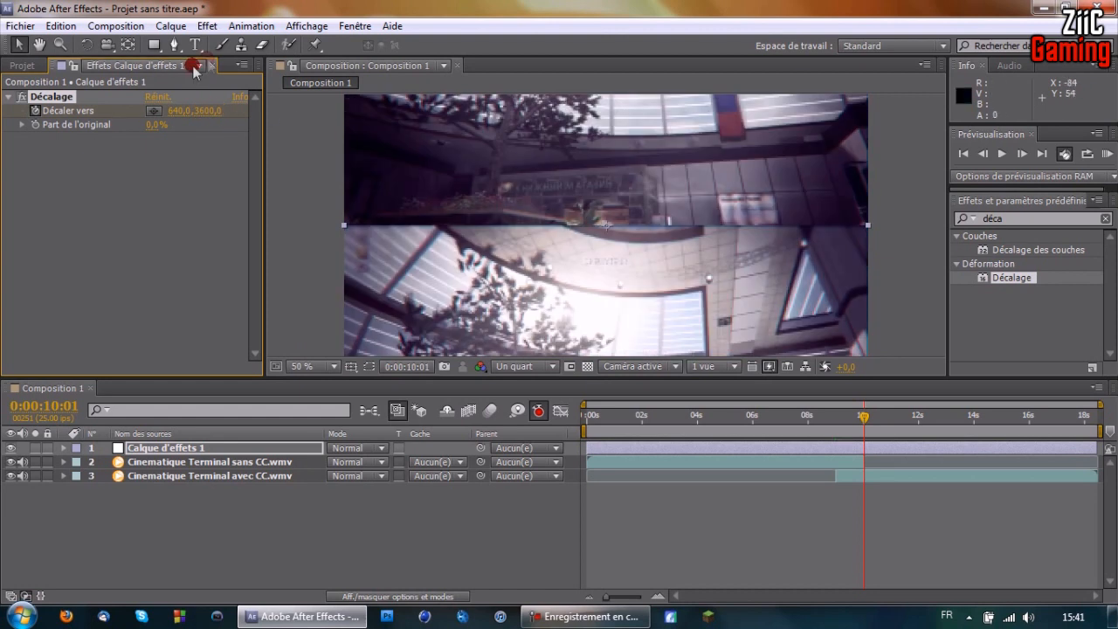
click(220, 113)
text(360*)
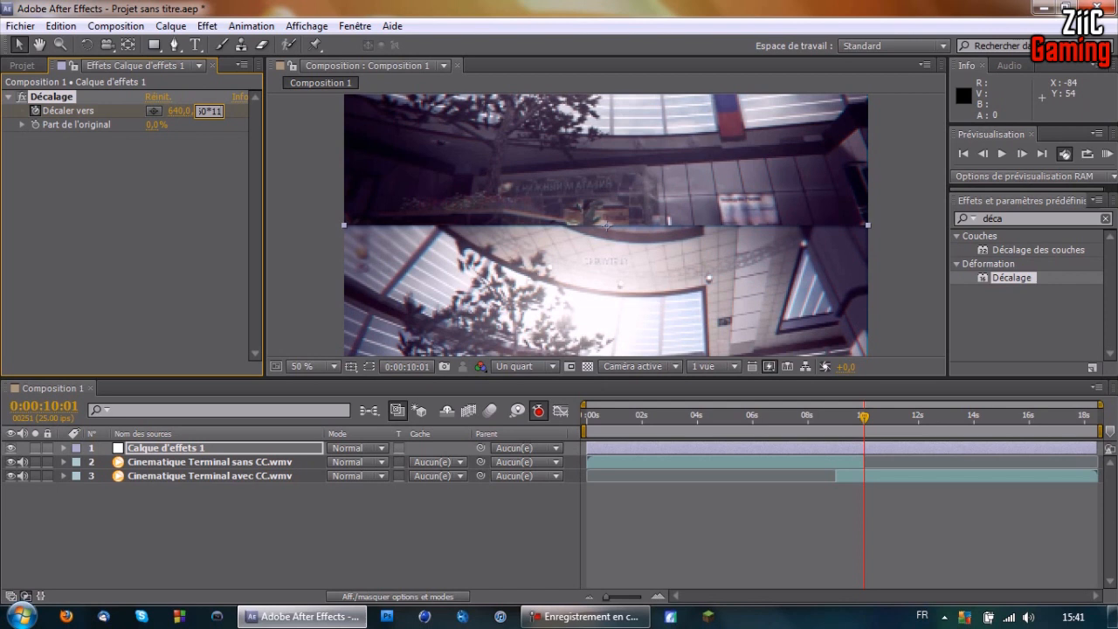
click(208, 127)
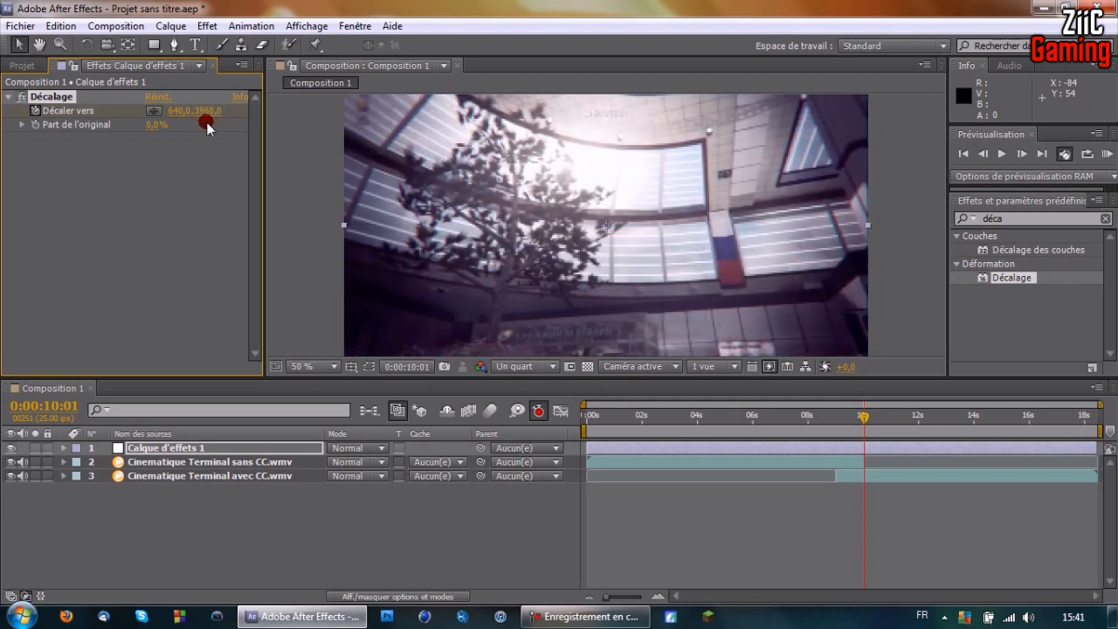
Step: Preview the Décalage transition between the two clips from 0:00:08:19
click(834, 423)
drag(837, 427, 830, 424)
key(space)
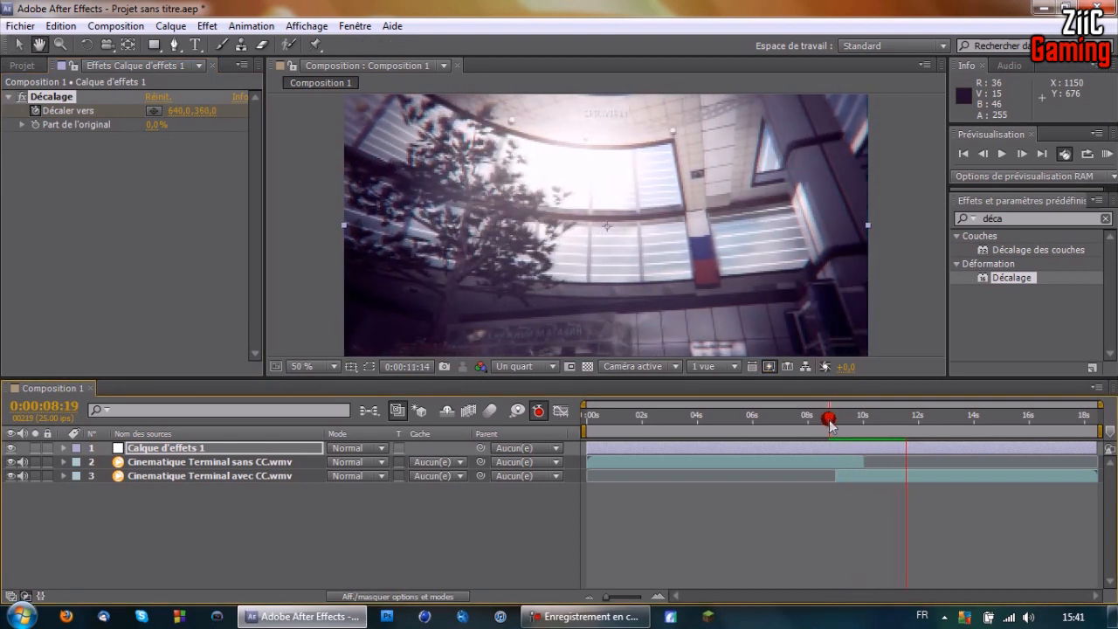
Step: Find Flou directionnel with "flou di", apply it to Calque d'effets 1, and enable keyframing for its Distance at 0:00:08:24
click(836, 422)
mouse_move(836, 423)
mouse_down()
mouse_move(868, 430)
mouse_move(835, 423)
mouse_up()
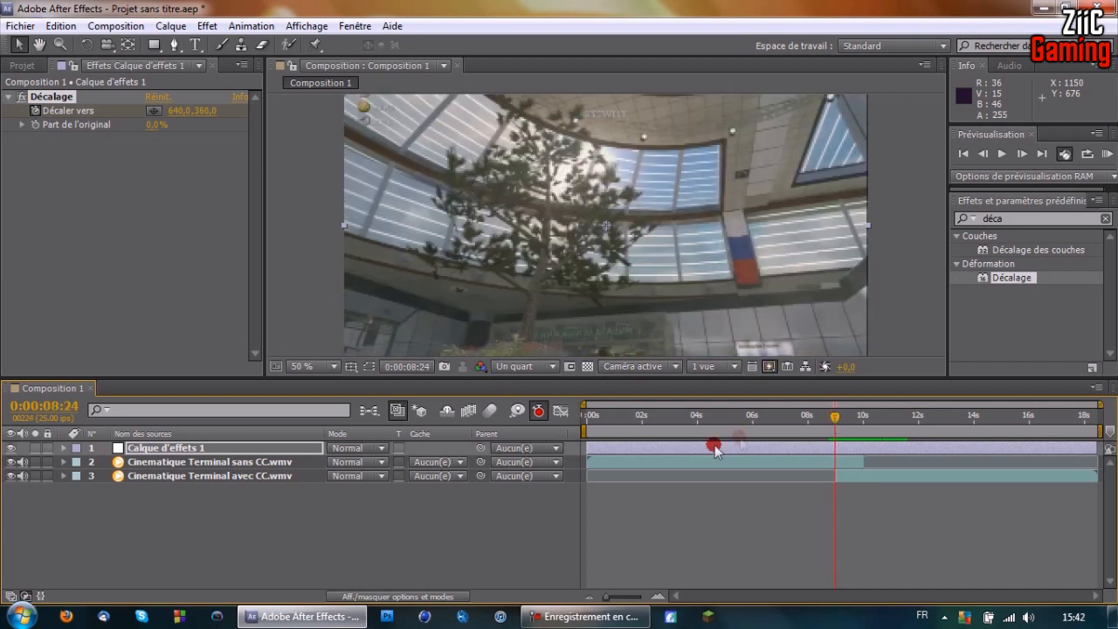
click(207, 448)
drag(1055, 218, 921, 214)
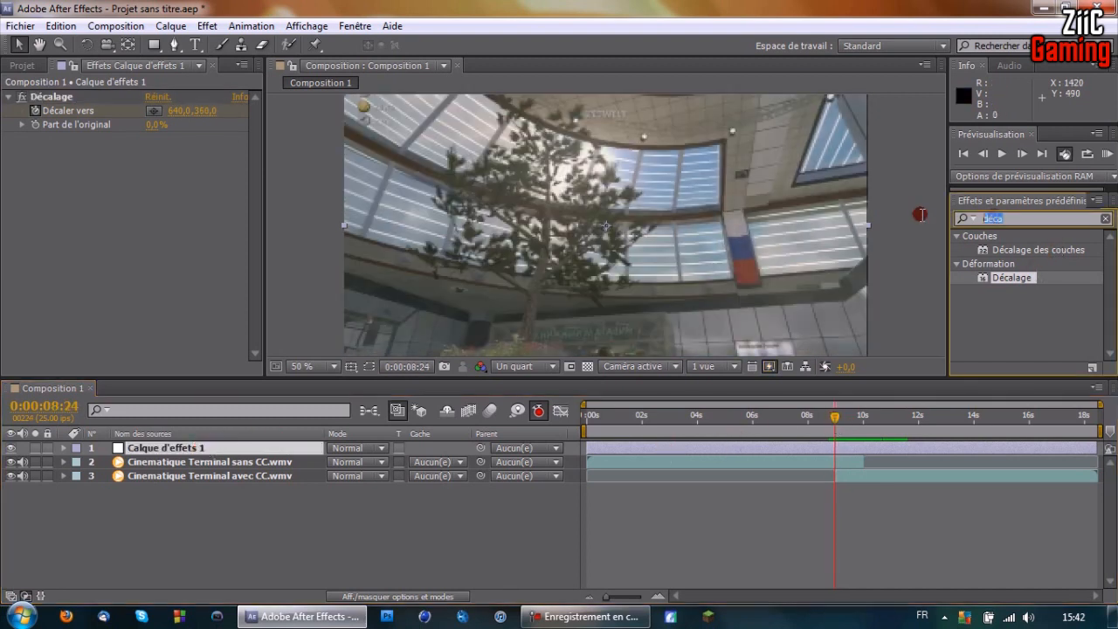
text(flou)
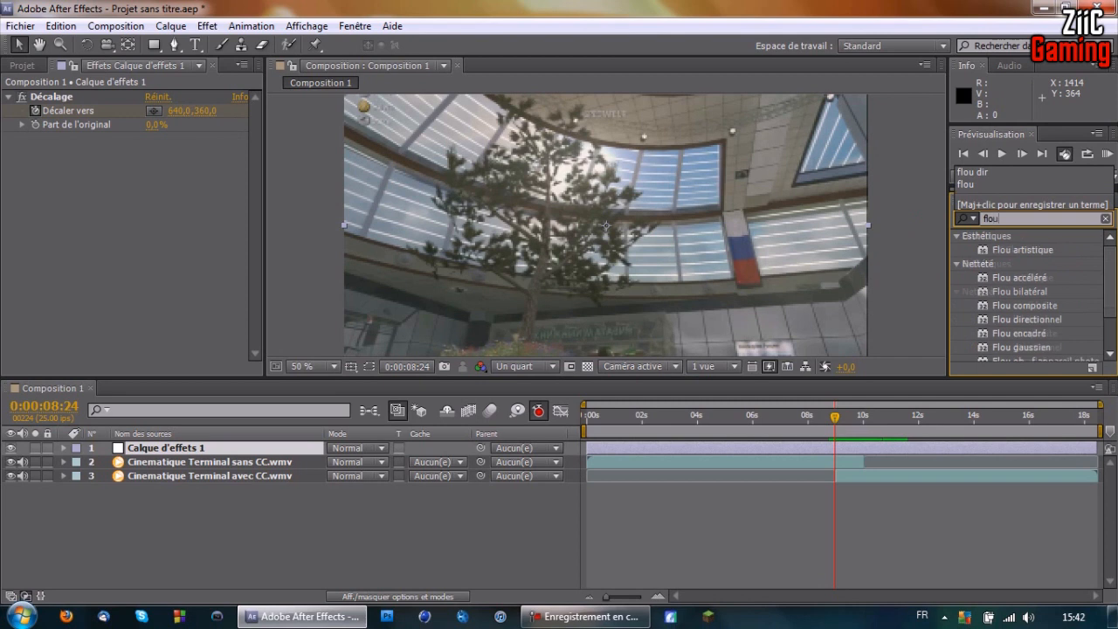
text( di)
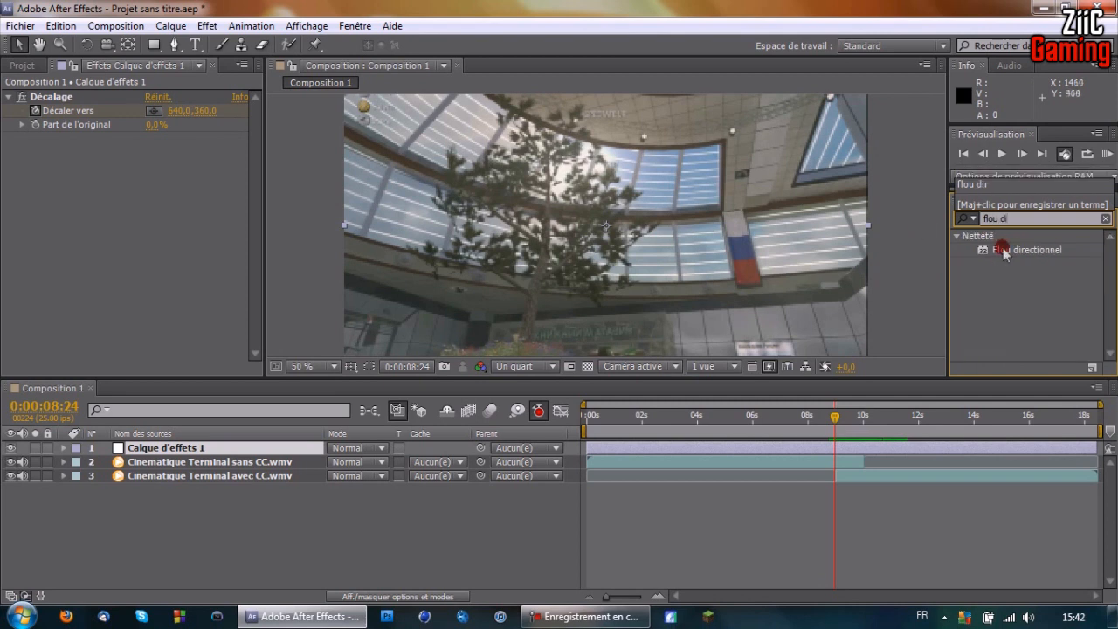
drag(1004, 253, 237, 451)
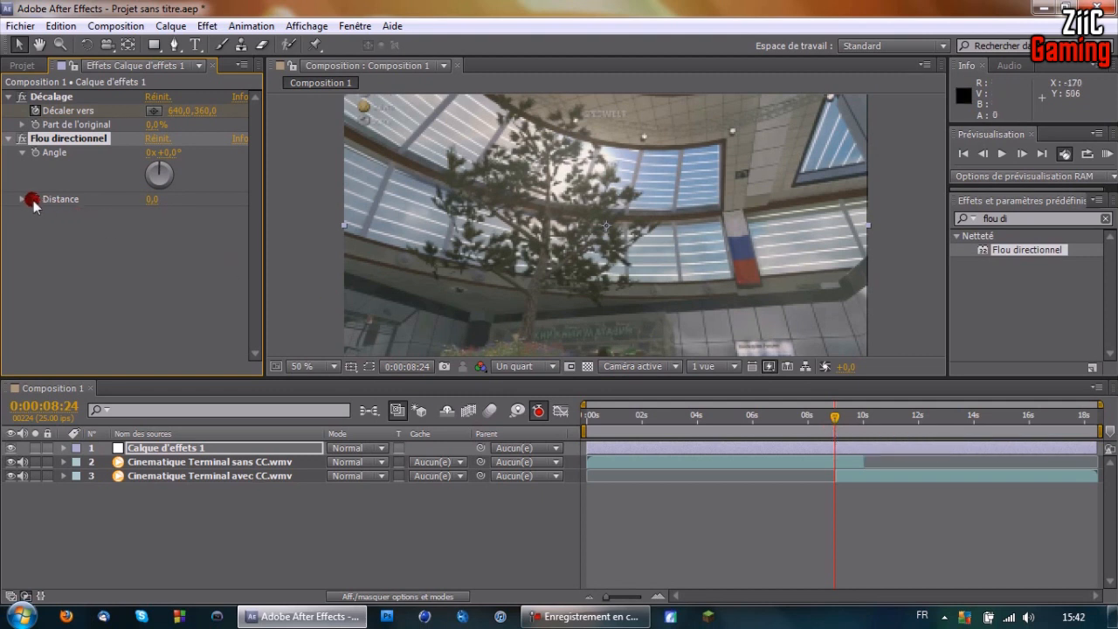
Step: Reveal the Flou directionnel properties in the timeline and add a Distance keyframe of 0 at 0:00:10:00
drag(837, 418, 862, 417)
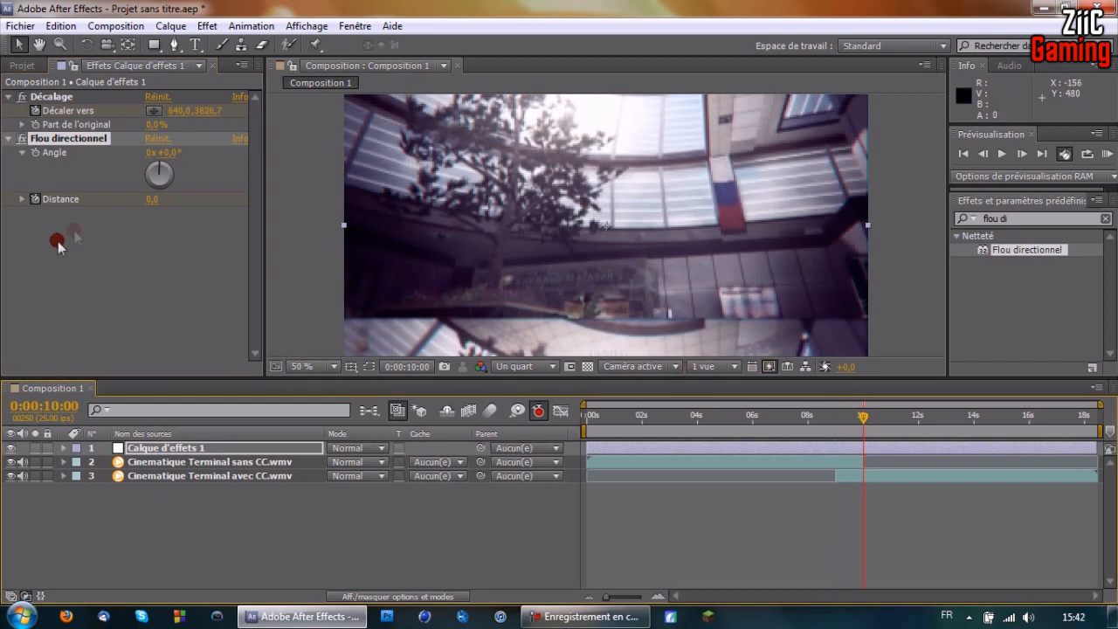
click(62, 448)
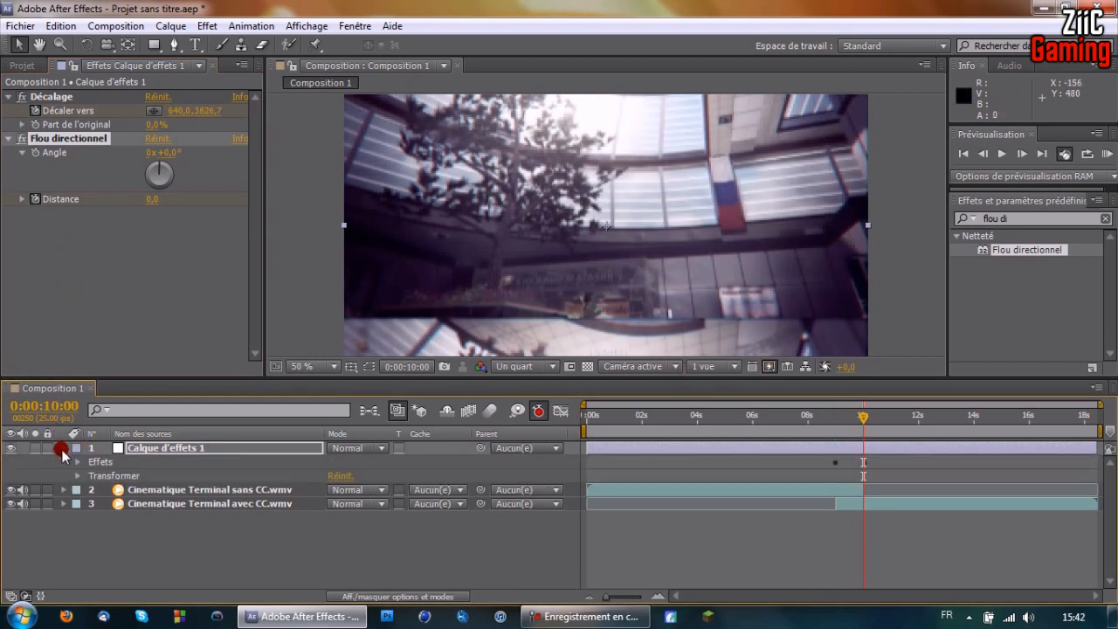
click(77, 462)
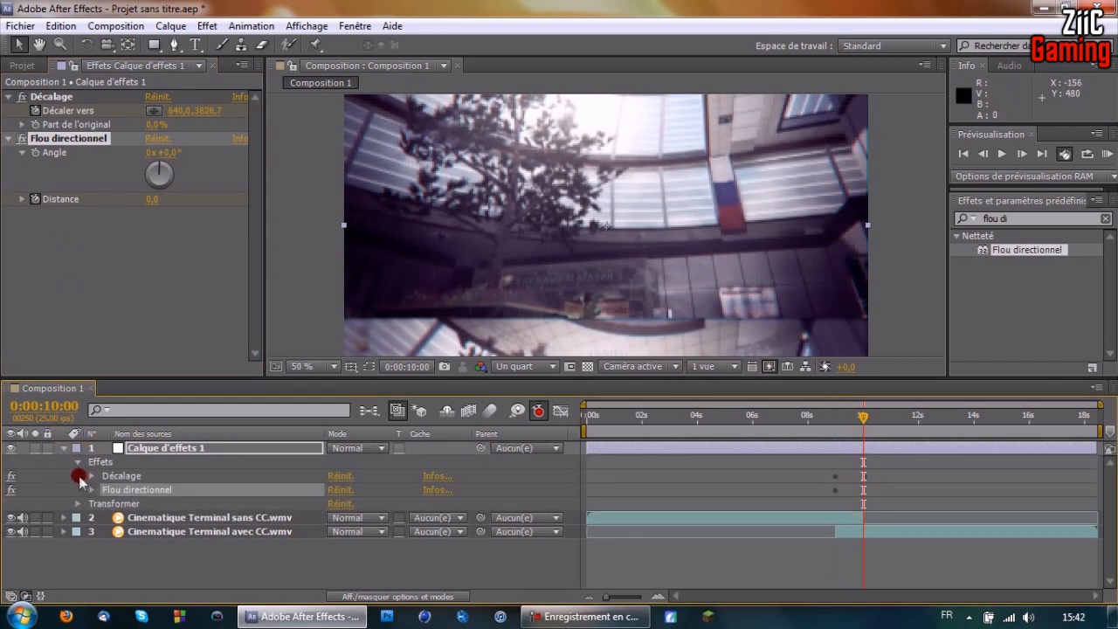
click(91, 490)
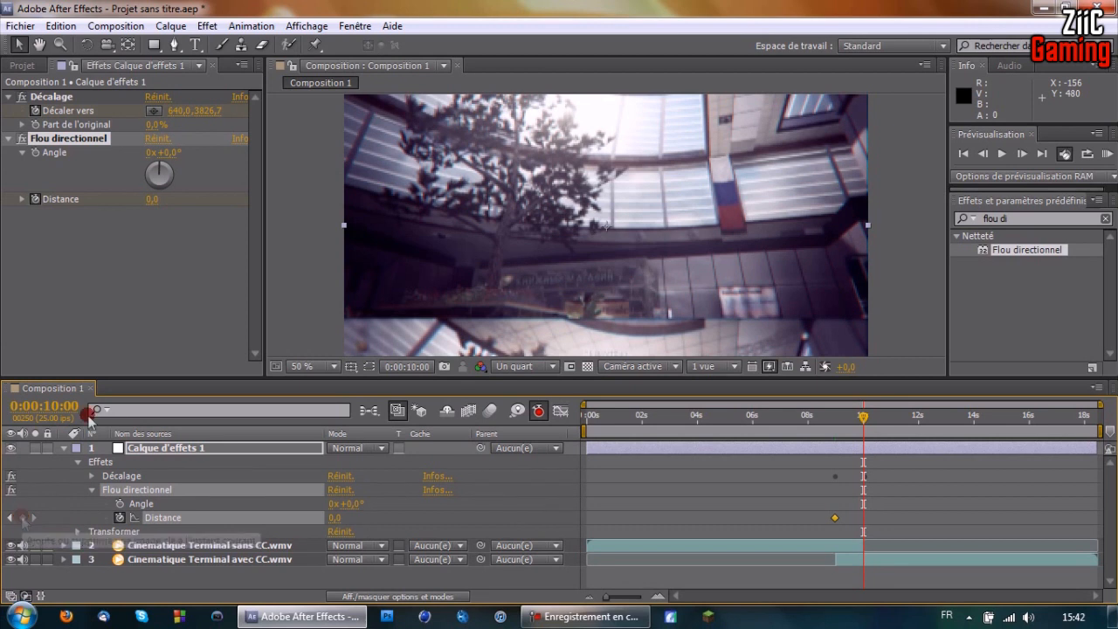
click(23, 516)
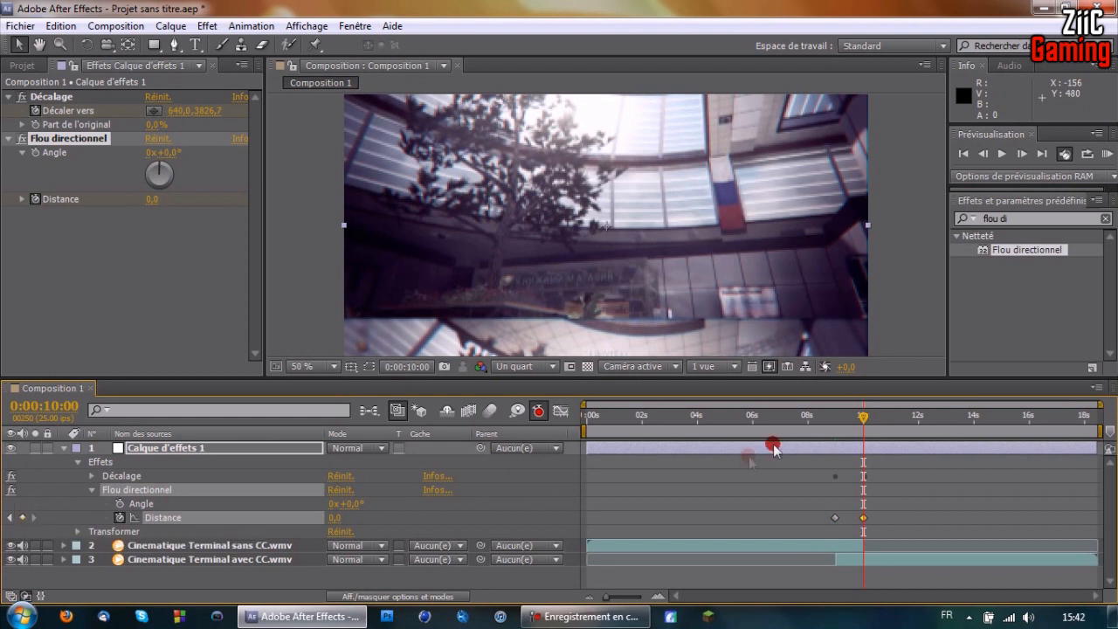
Step: Set the Flou directionnel Distance to 50 at 0:00:09:13, midway between its two keyframes
drag(863, 417, 851, 417)
drag(334, 517, 377, 516)
click(335, 517)
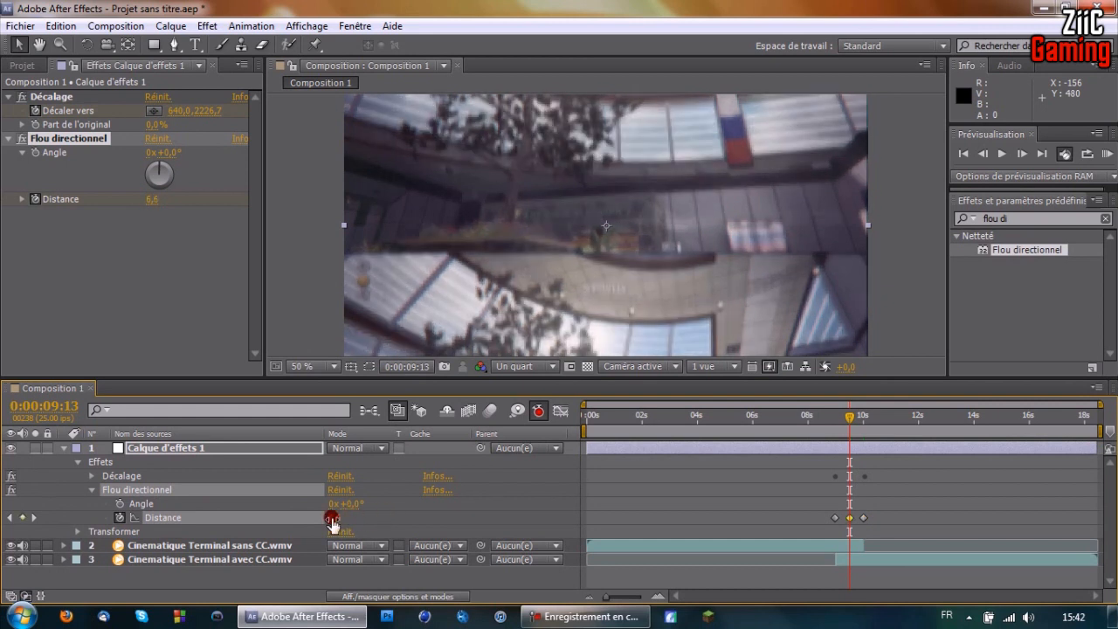
text(50)
key(Return)
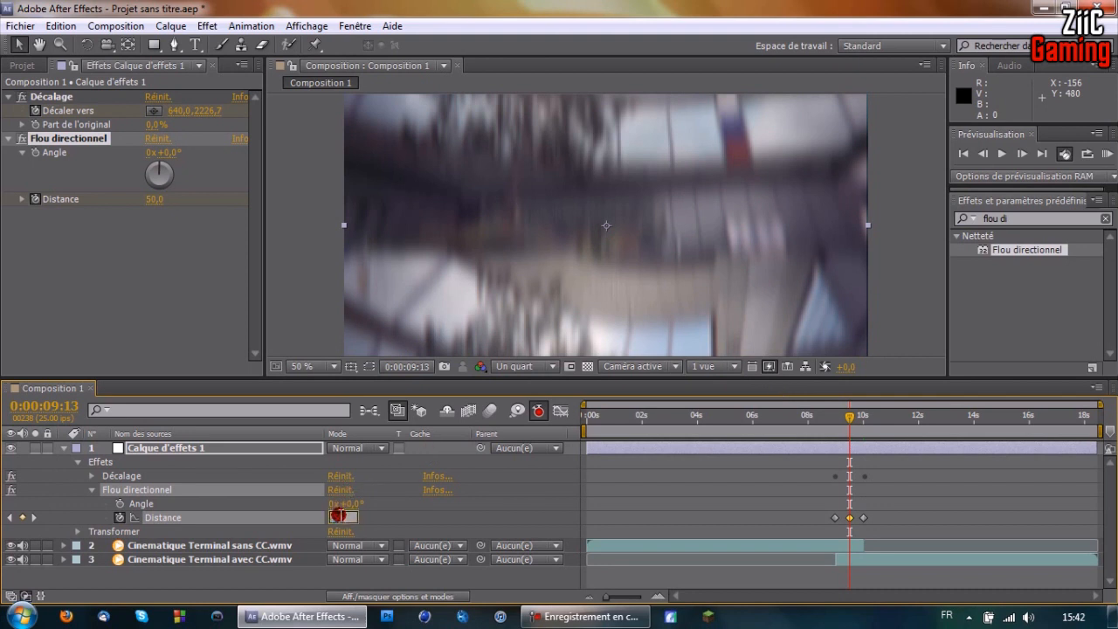
mouse_move(342, 521)
mouse_down()
mouse_move(806, 499)
mouse_move(547, 495)
mouse_move(331, 526)
mouse_up()
click(342, 517)
key(Return)
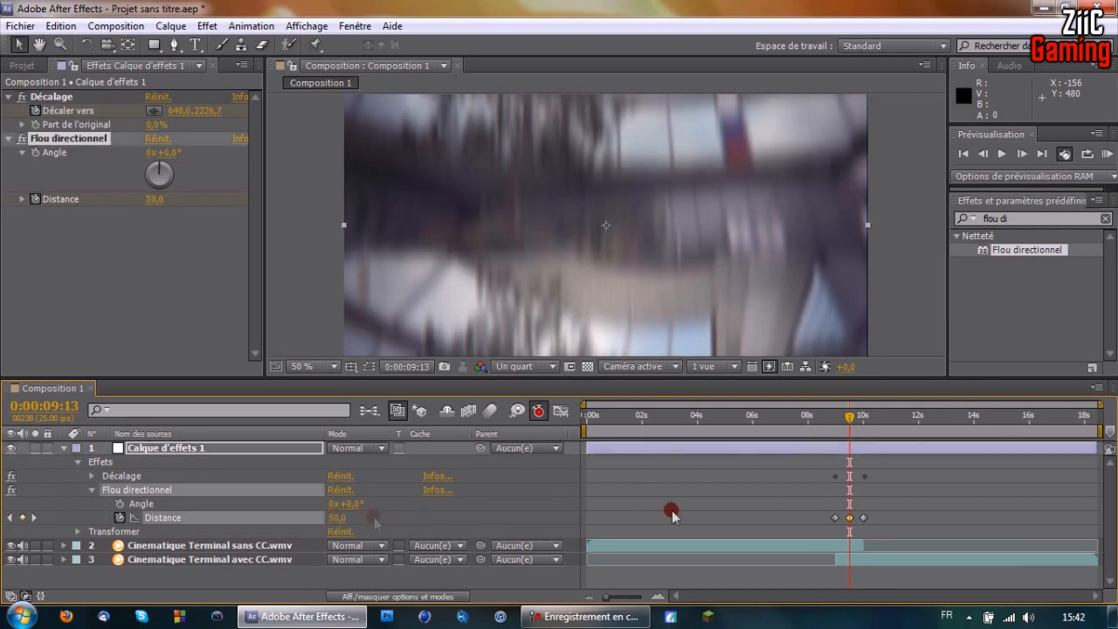
Step: Collapse the Calque d'effets 1 properties and preview the blurred transition from about 0:00:08:13
drag(848, 415, 820, 417)
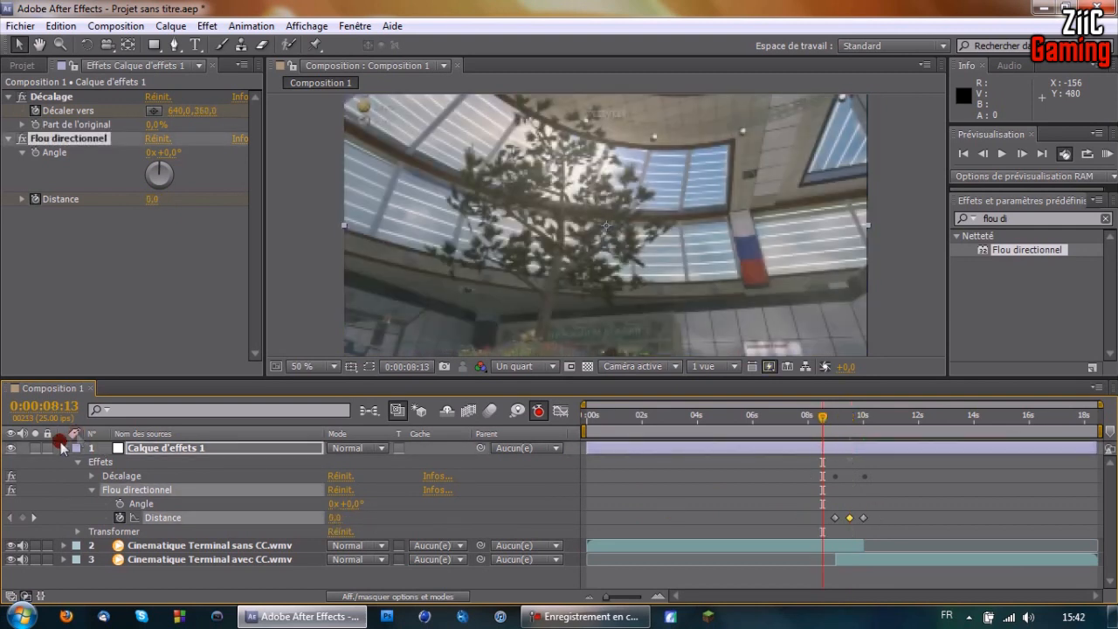
click(62, 448)
key(space)
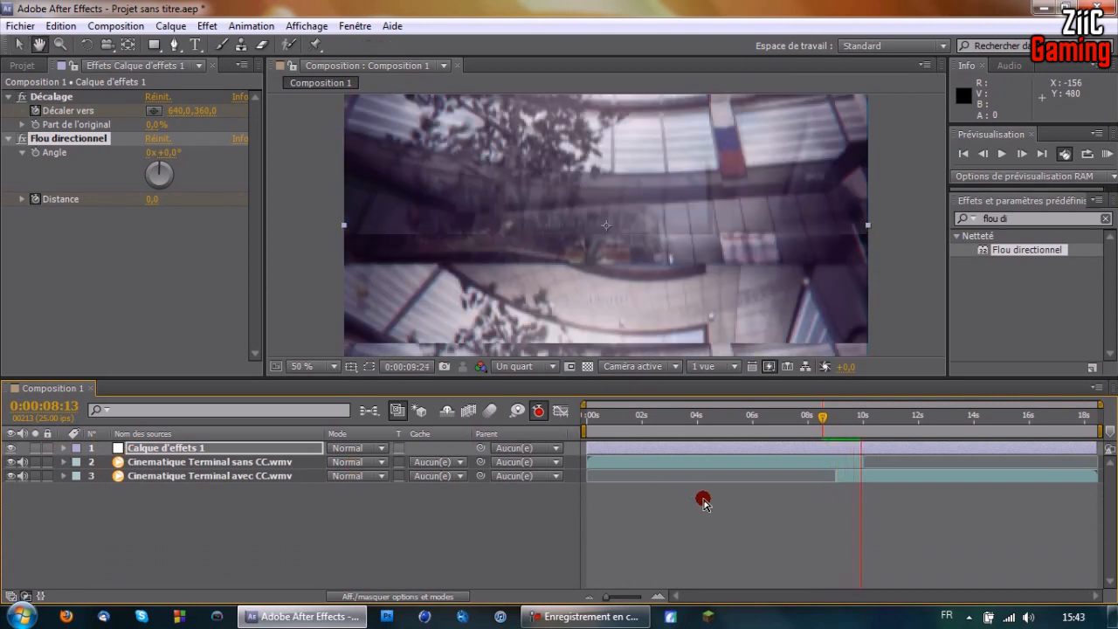
key(space)
click(821, 414)
key(space)
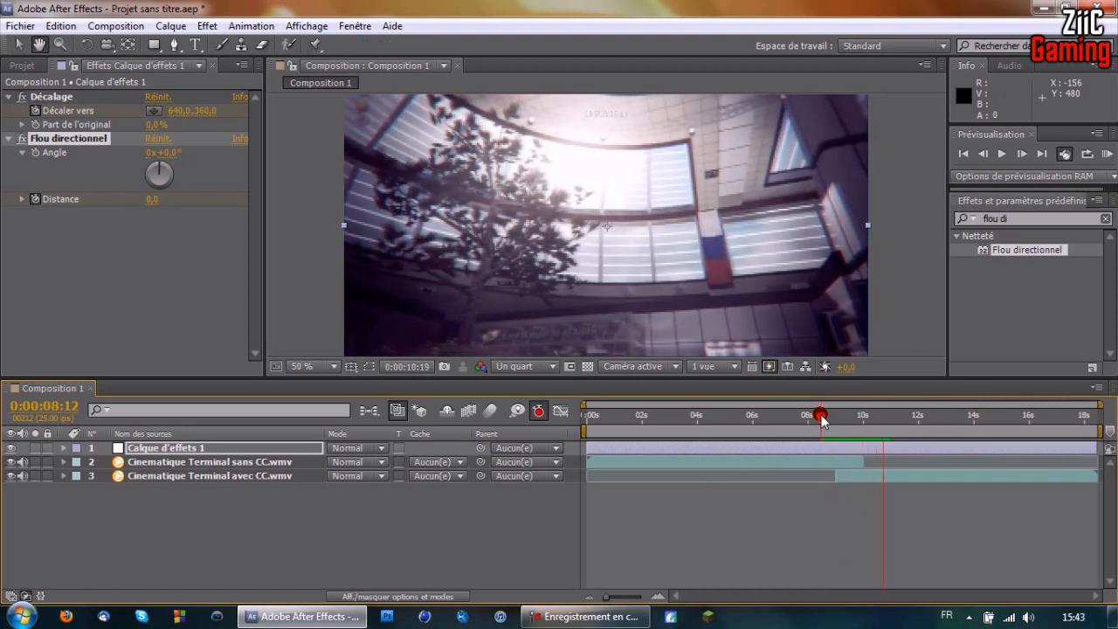
Step: Move the current time to the start of the transition at 0:00:08:24
mouse_move(822, 417)
mouse_down()
mouse_move(853, 425)
mouse_move(825, 428)
mouse_up()
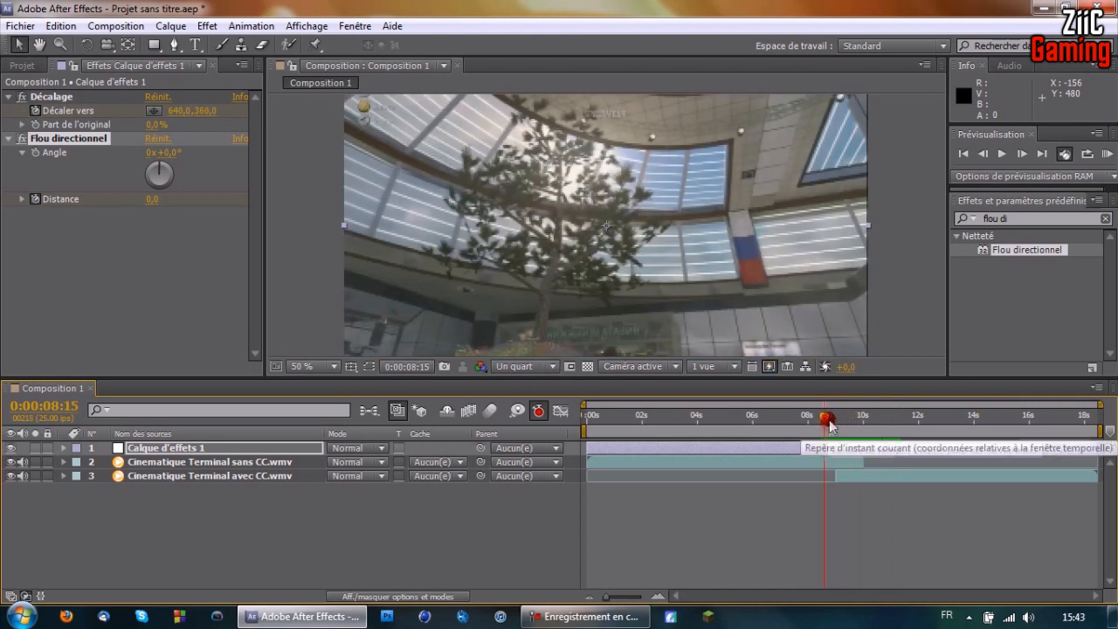
mouse_move(824, 416)
mouse_down()
mouse_move(873, 423)
mouse_move(823, 423)
mouse_move(861, 424)
mouse_move(834, 426)
mouse_up()
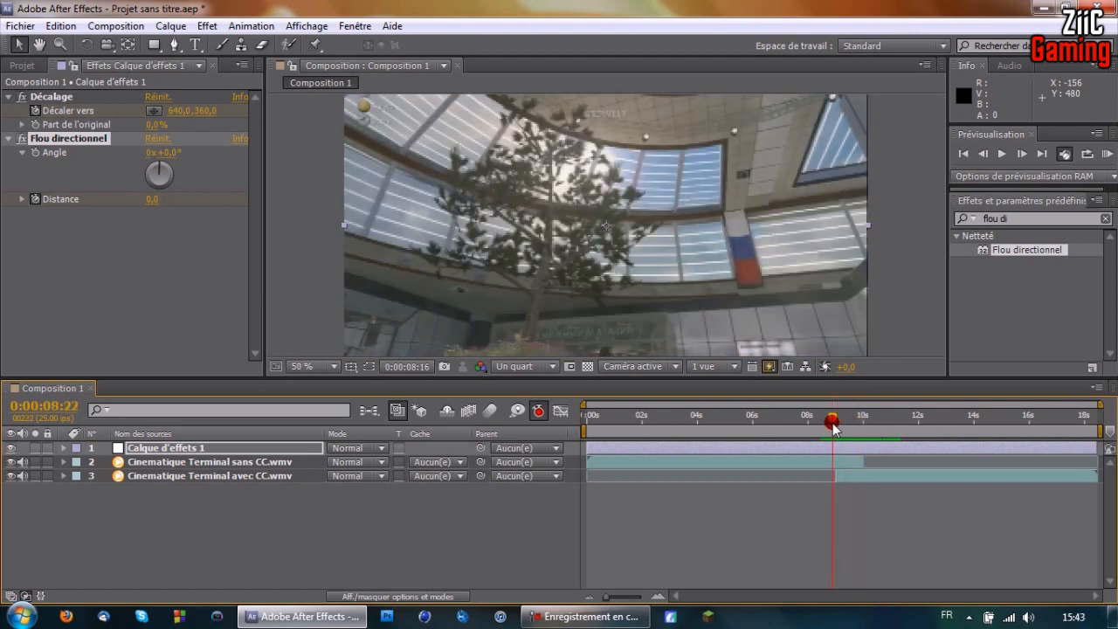
mouse_move(834, 426)
mouse_down()
mouse_move(843, 418)
mouse_move(836, 436)
mouse_move(872, 439)
mouse_move(828, 439)
mouse_up()
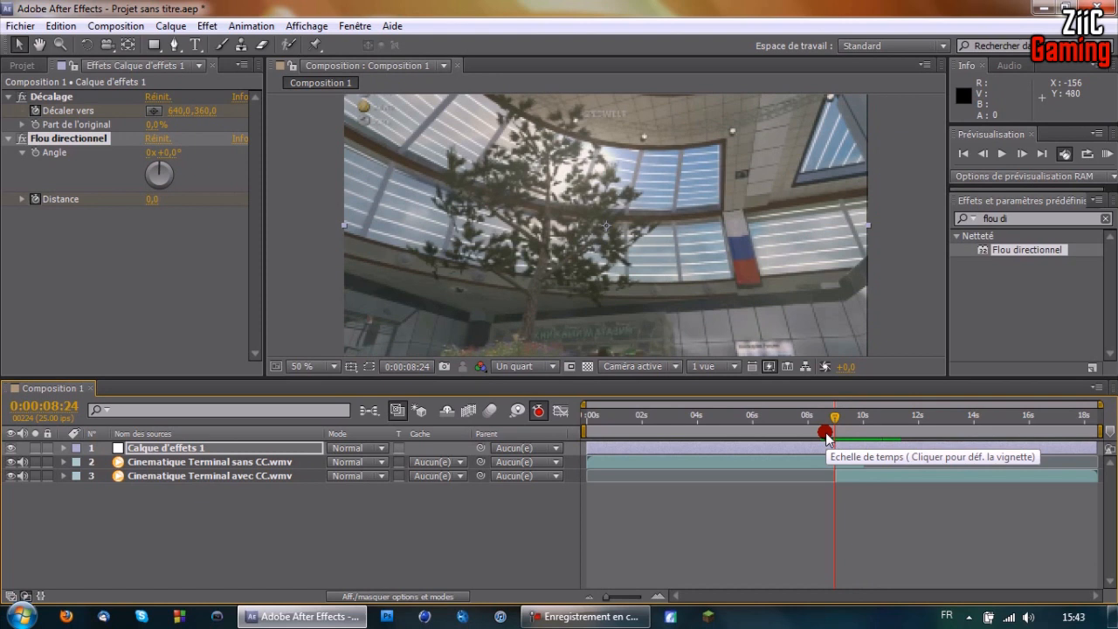